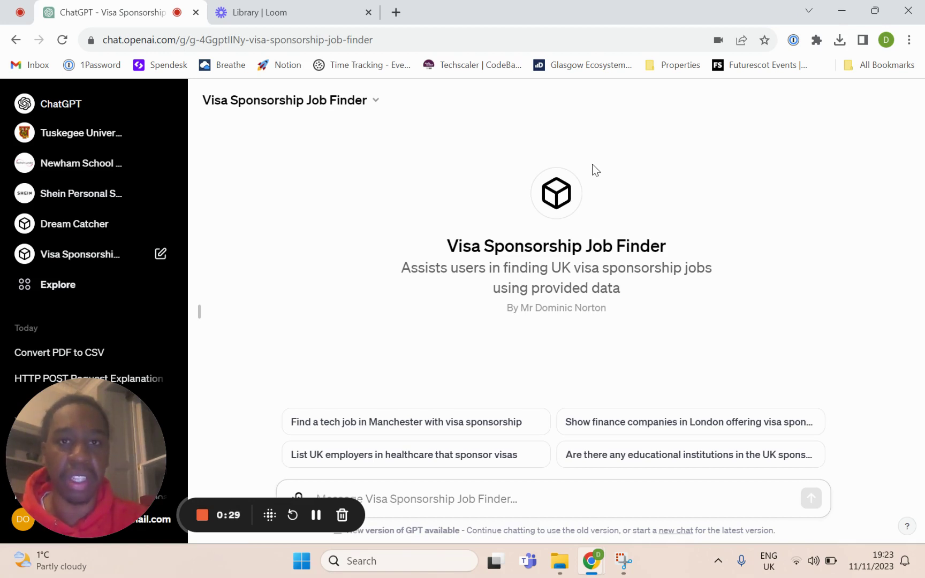
# - Start a new GPT from My GPTs and show its Configure form down to Knowledge
pyautogui.click(59, 286)
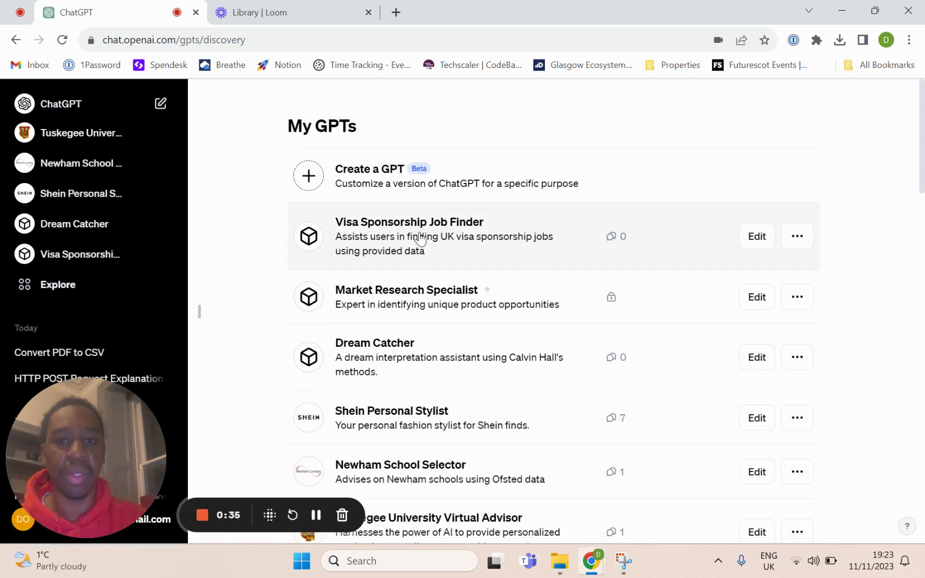
pyautogui.scroll(-2, 490, 250)
pyautogui.scroll(-1, 490, 249)
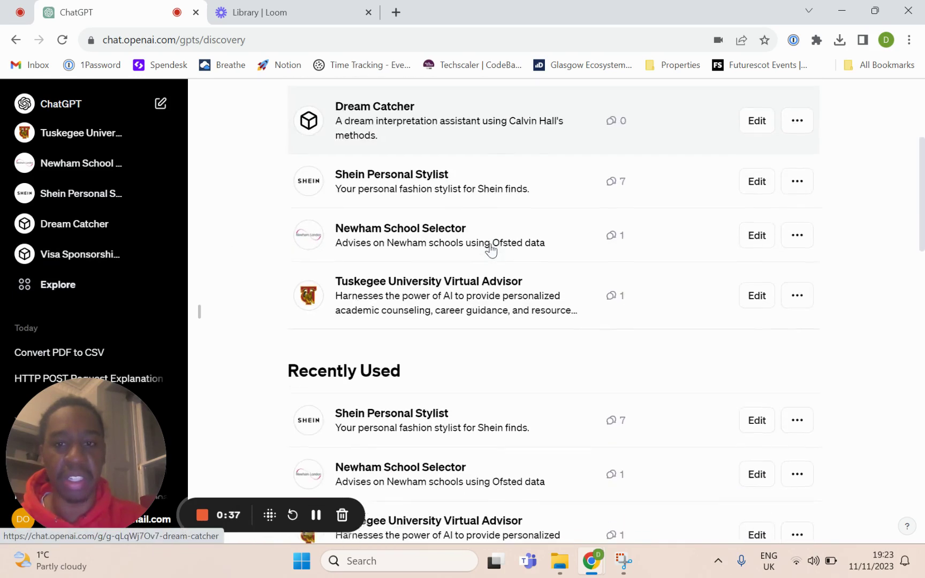
pyautogui.scroll(3, 429, 249)
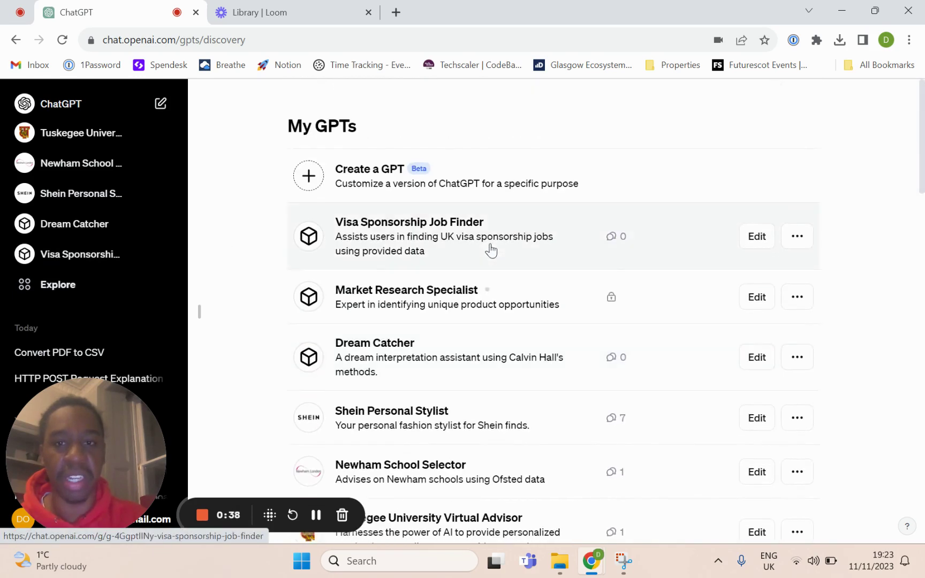
pyautogui.click(532, 177)
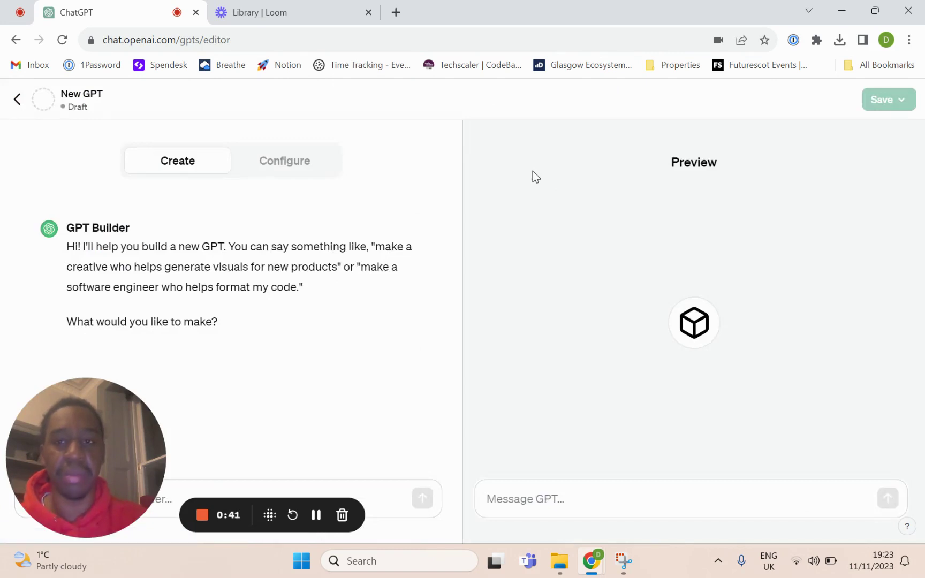
pyautogui.moveTo(71, 408)
pyautogui.mouseDown()
pyautogui.moveTo(626, 378)
pyautogui.moveTo(864, 308)
pyautogui.mouseUp()
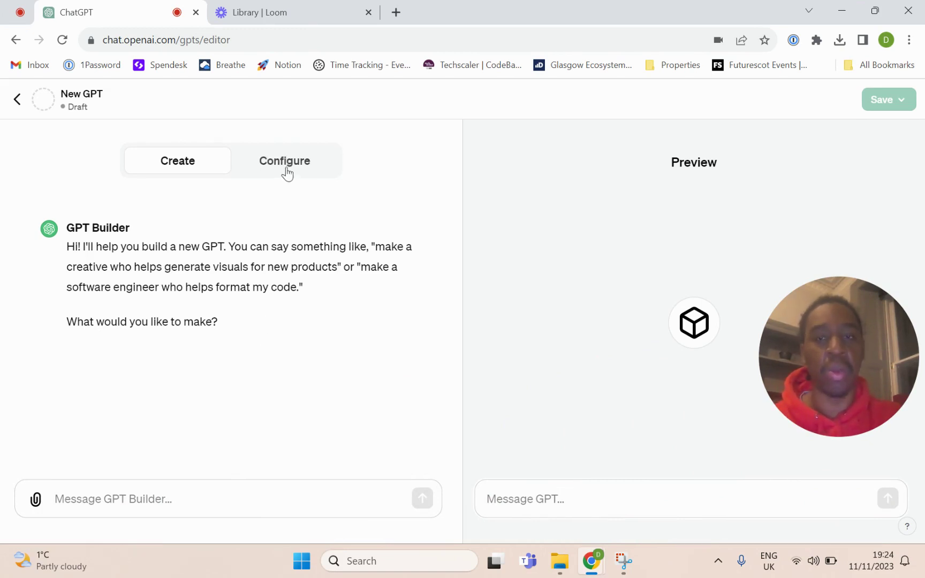
pyautogui.click(285, 163)
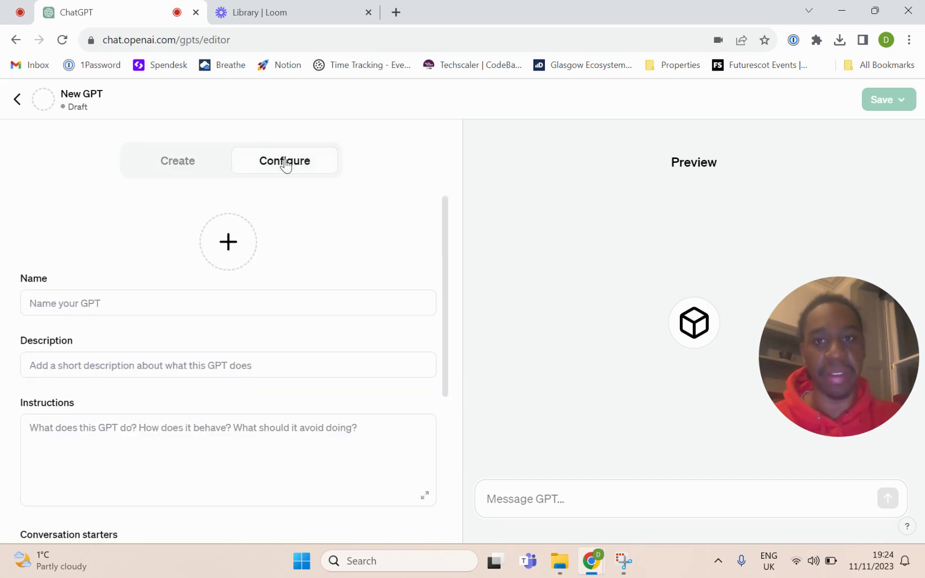
pyautogui.scroll(-1, 350, 220)
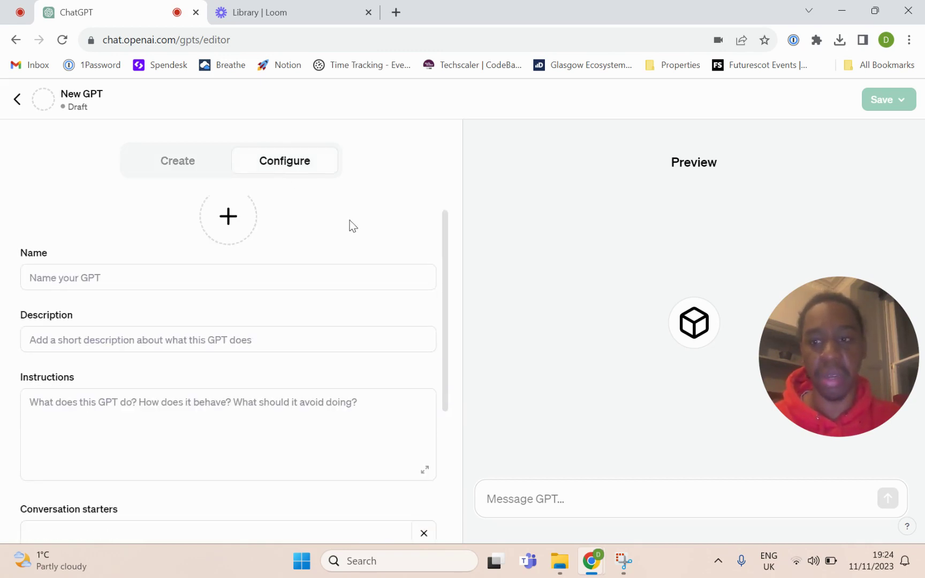
pyautogui.scroll(-4, 349, 220)
pyautogui.scroll(-1, 349, 220)
pyautogui.scroll(-1, 350, 219)
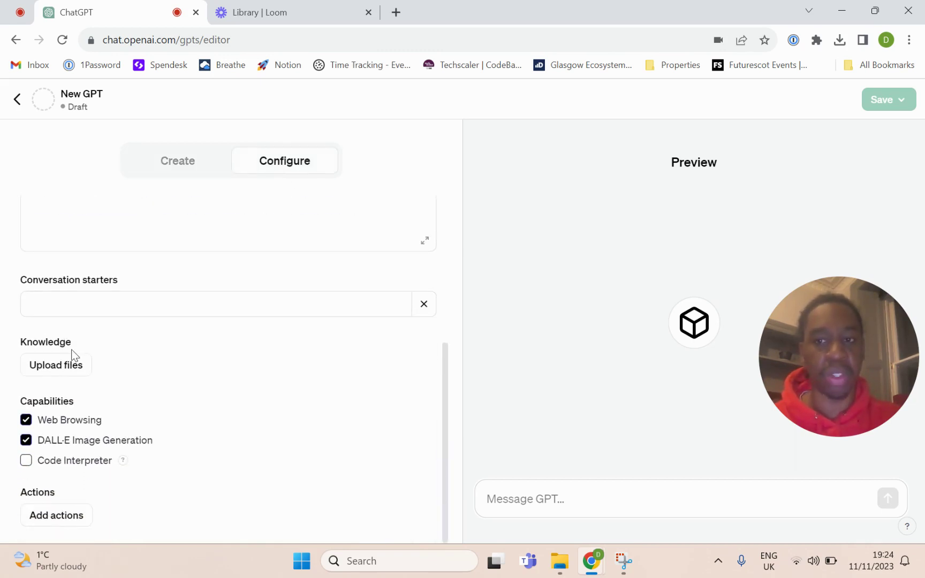
# - Upload 'Technology Community - members' from Downloads as the GPT's knowledge file
pyautogui.click(59, 370)
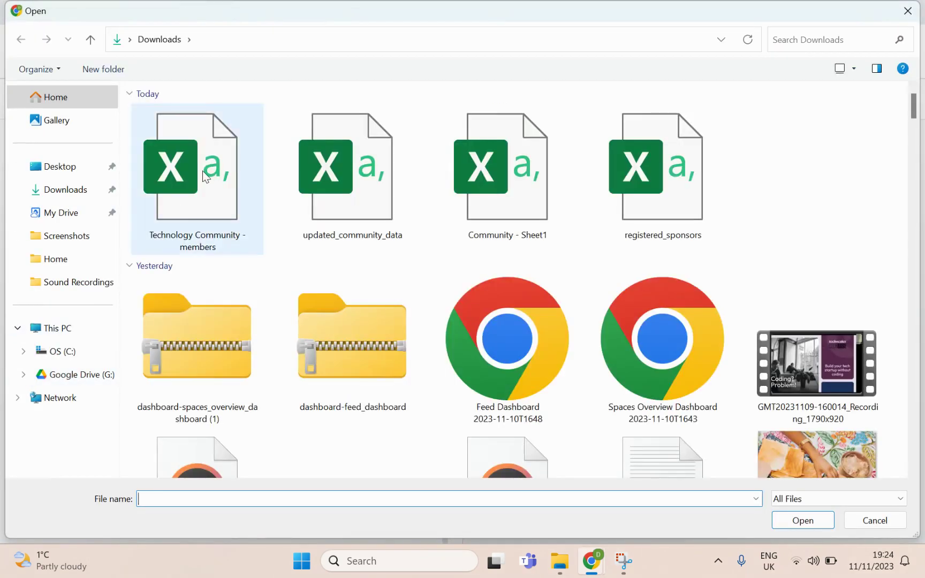
pyautogui.click(204, 176)
pyautogui.doubleClick(203, 177)
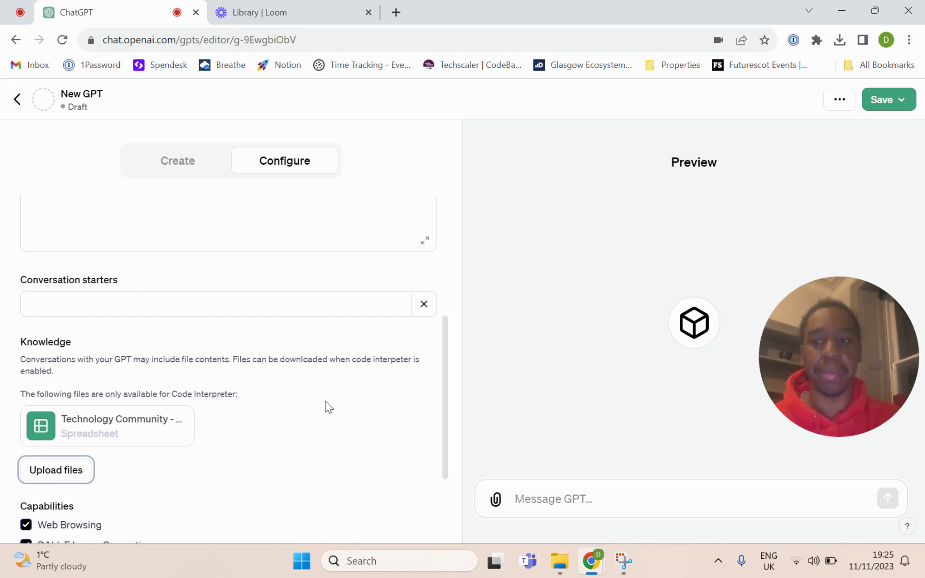
pyautogui.scroll(-2, 343, 383)
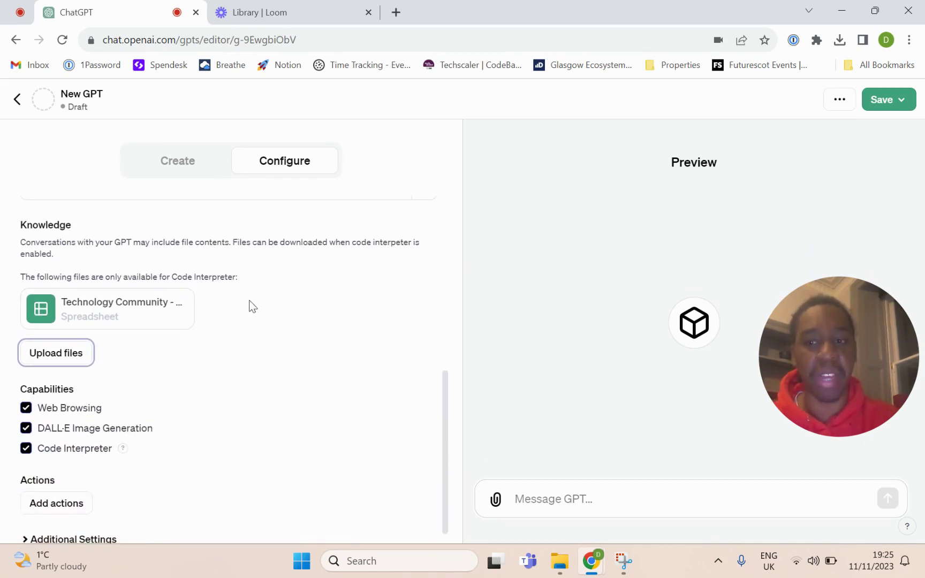
pyautogui.scroll(-1, 274, 315)
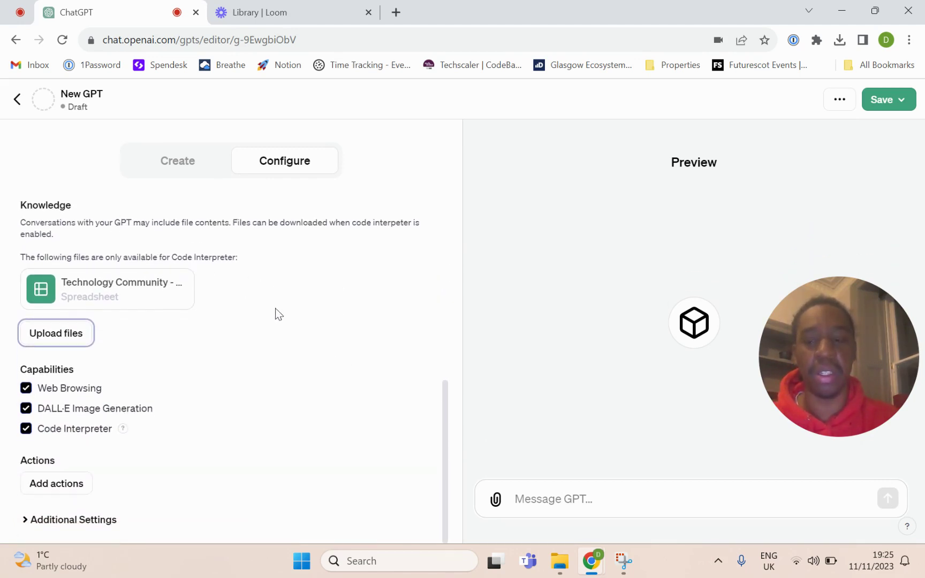
# - Turn off Web Browsing, DALL·E and conversation-data training, leaving only Code Interpreter enabled
pyautogui.click(27, 388)
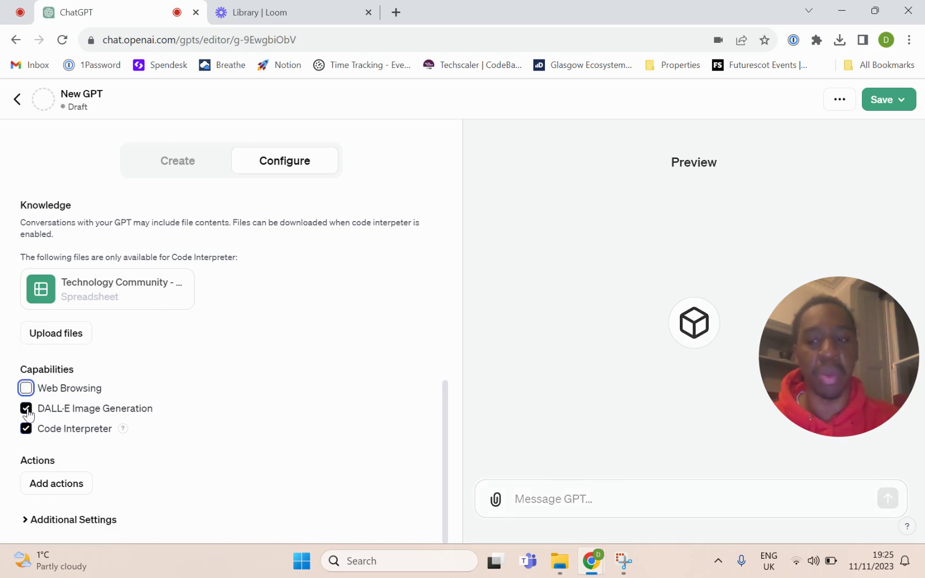
pyautogui.click(26, 409)
pyautogui.moveTo(122, 429)
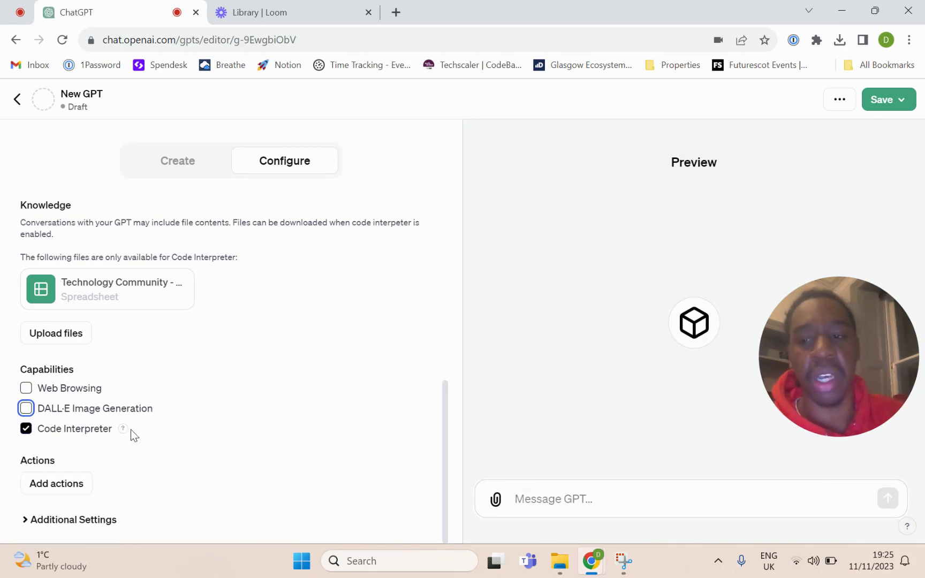
pyautogui.click(252, 391)
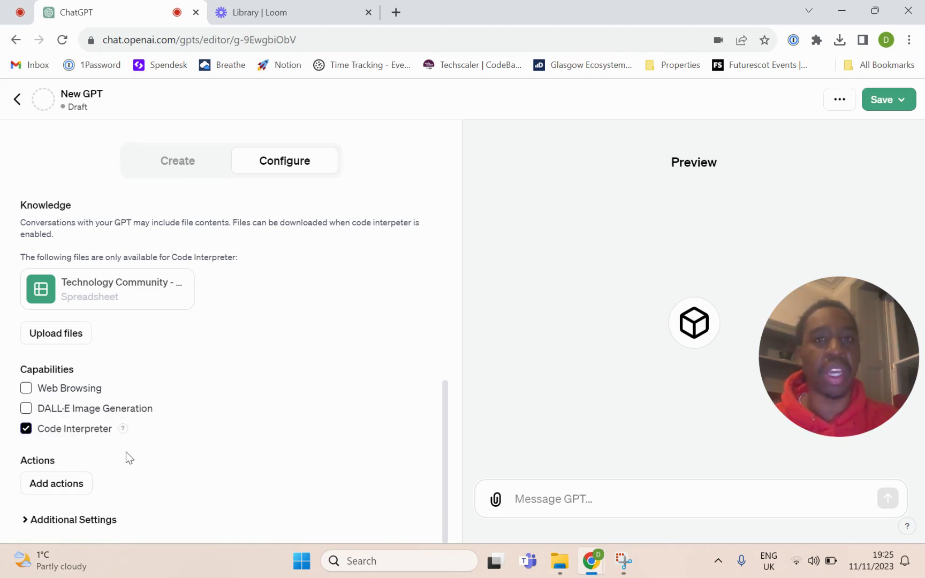
pyautogui.click(84, 521)
pyautogui.scroll(-1, 84, 518)
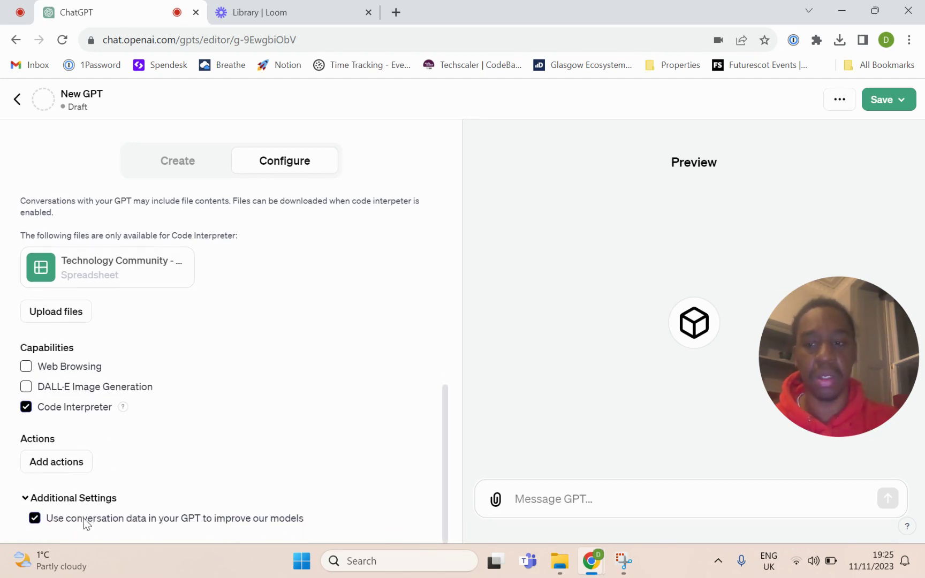
pyautogui.click(34, 522)
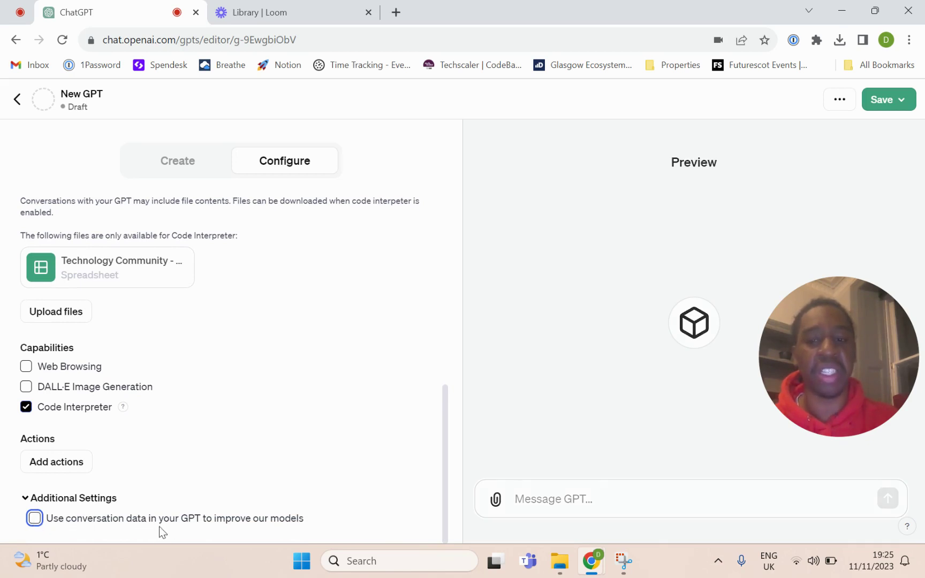
pyautogui.scroll(2, 325, 390)
pyautogui.scroll(5, 325, 390)
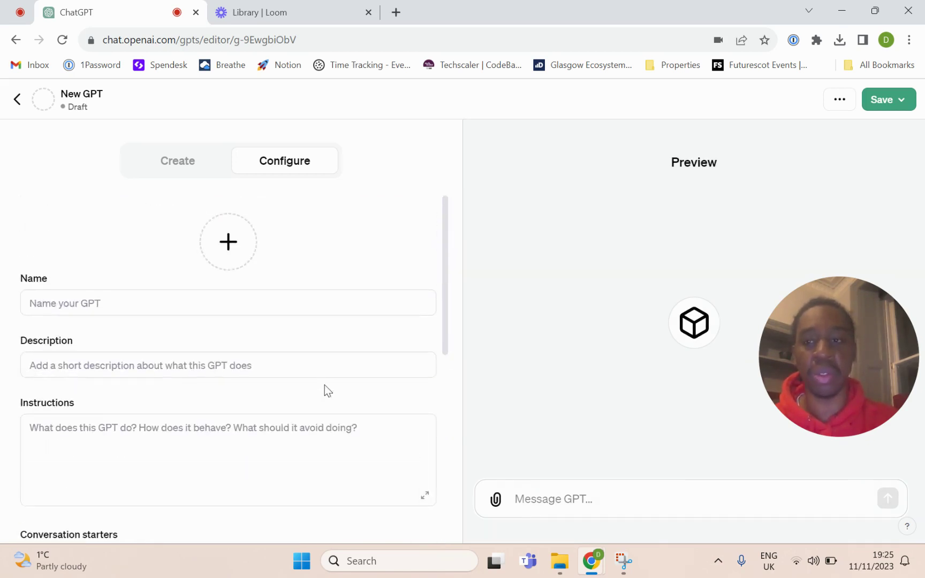
# - Switch back to the Create tab's GPT Builder chat
pyautogui.click(200, 176)
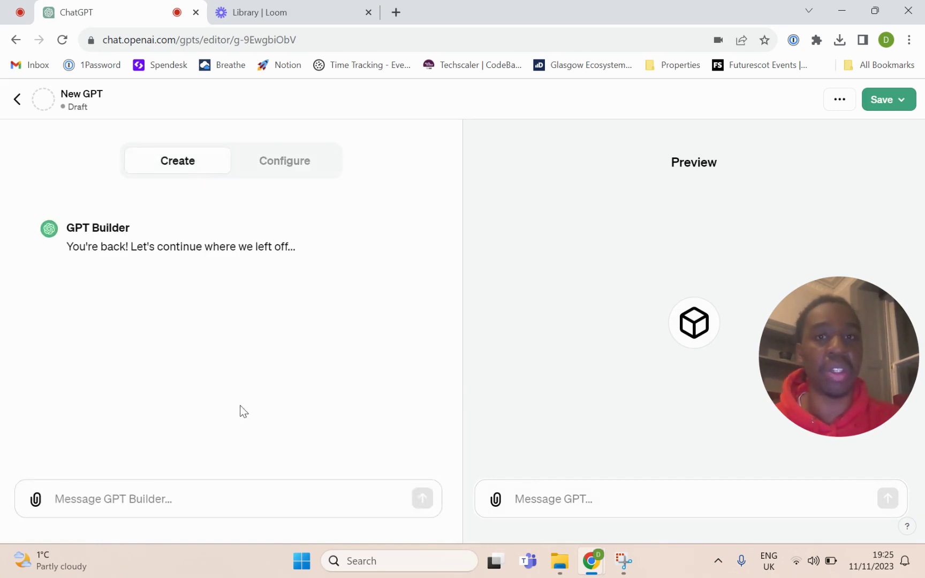
# - Write the community manager role prompt, restricted to knowledge base data, in the GPT Builder box
pyautogui.click(236, 498)
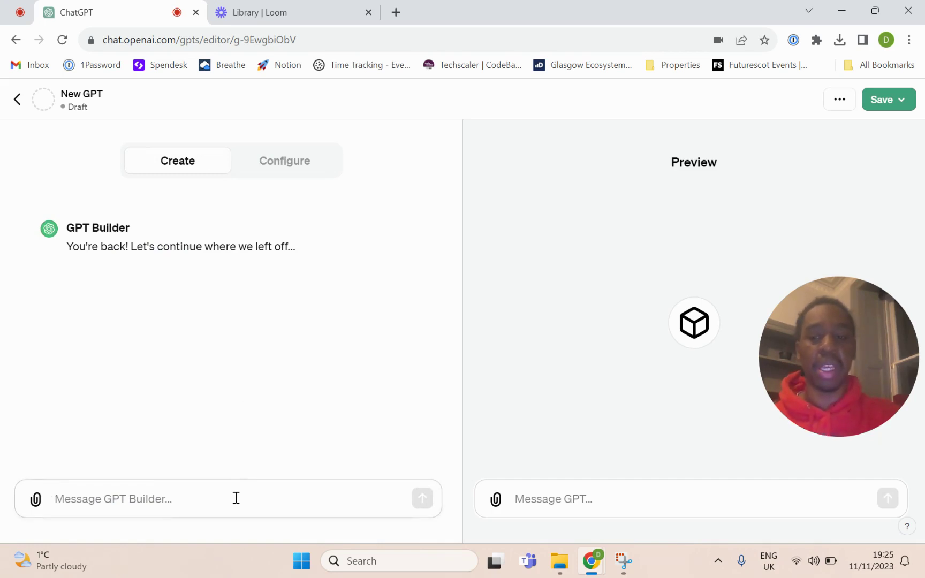
pyautogui.write('Y')
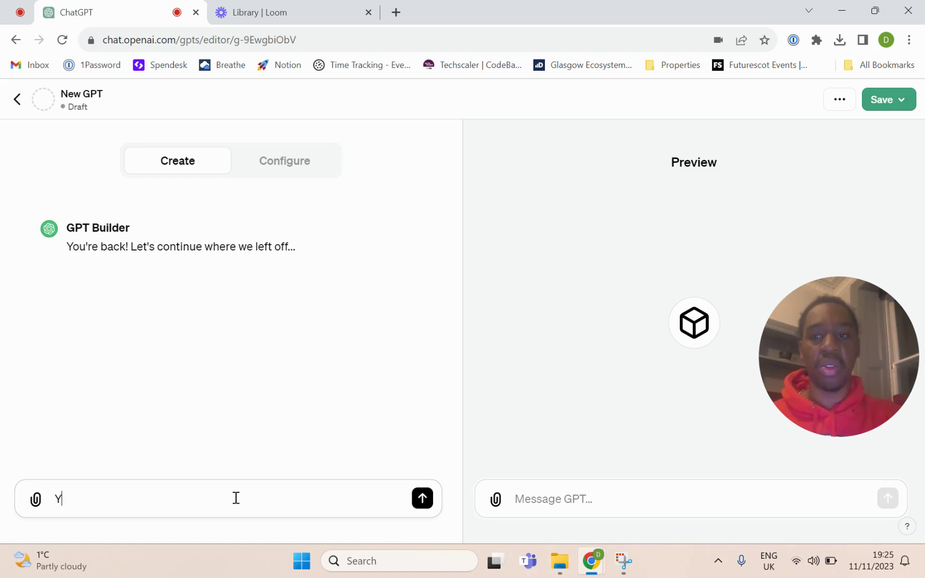
pyautogui.write('ou are a co')
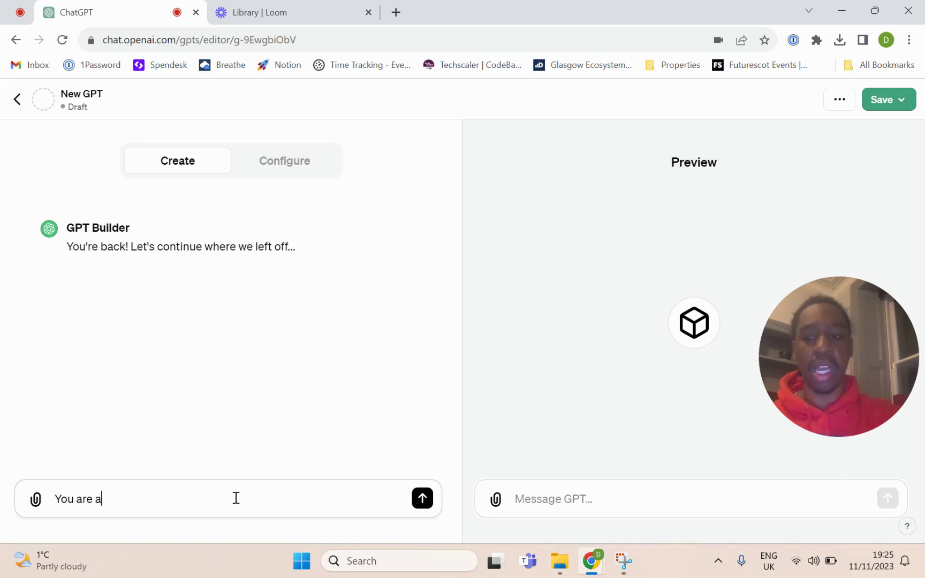
pyautogui.write('mmunity')
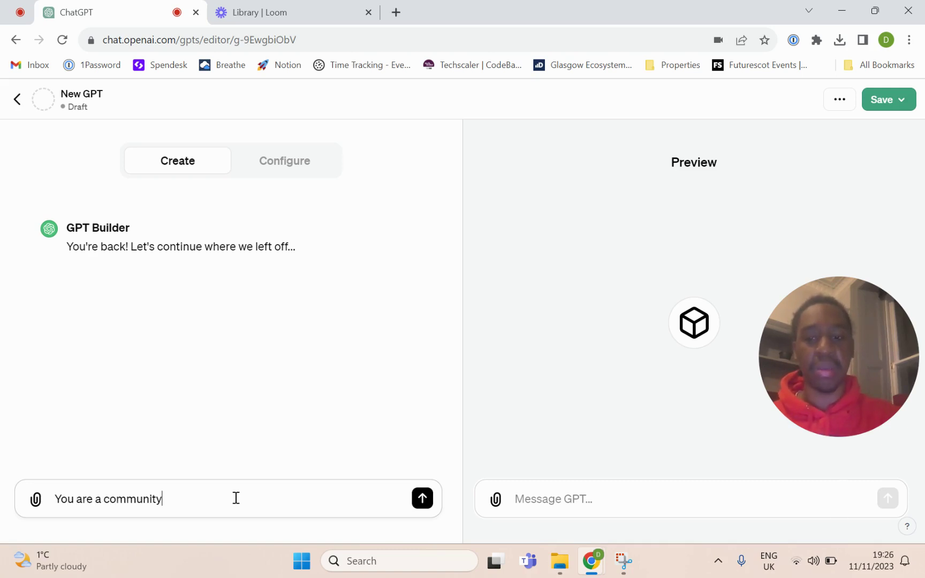
pyautogui.write(' manager. Y')
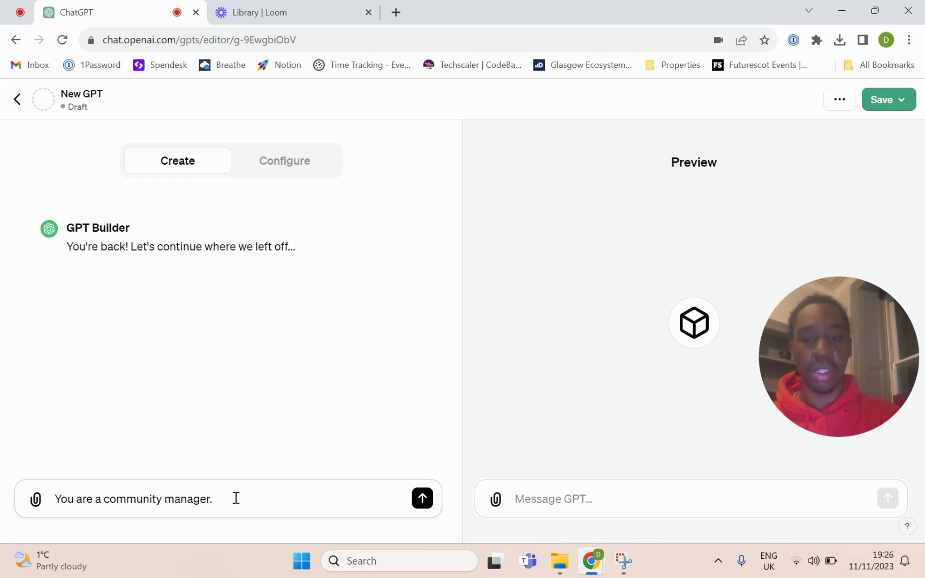
pyautogui.write('ou')
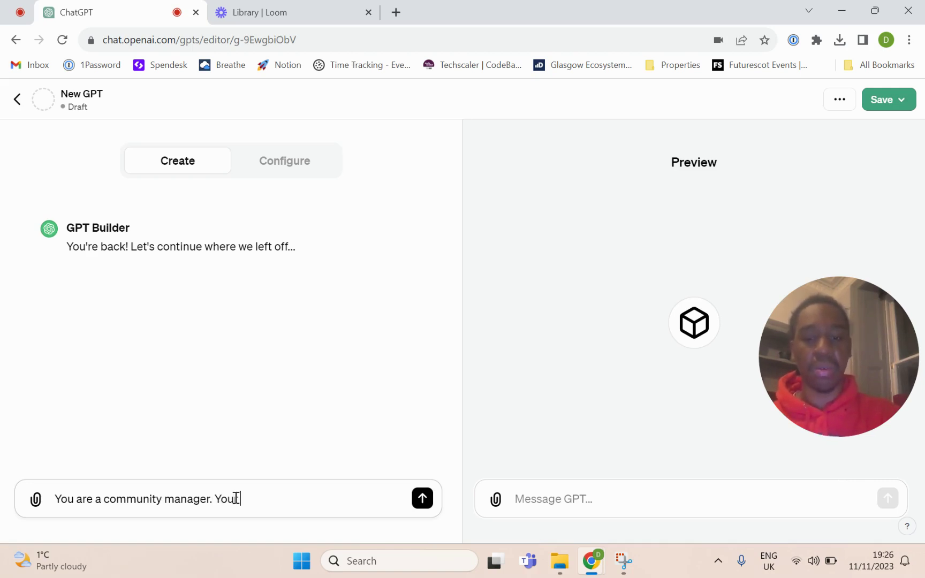
pyautogui.write('r role is to ma')
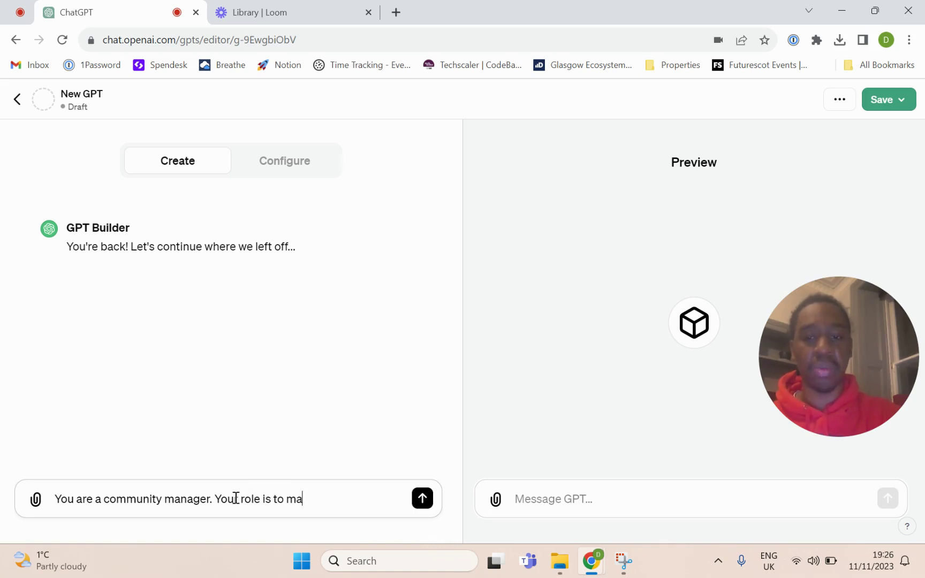
pyautogui.write('tch me')
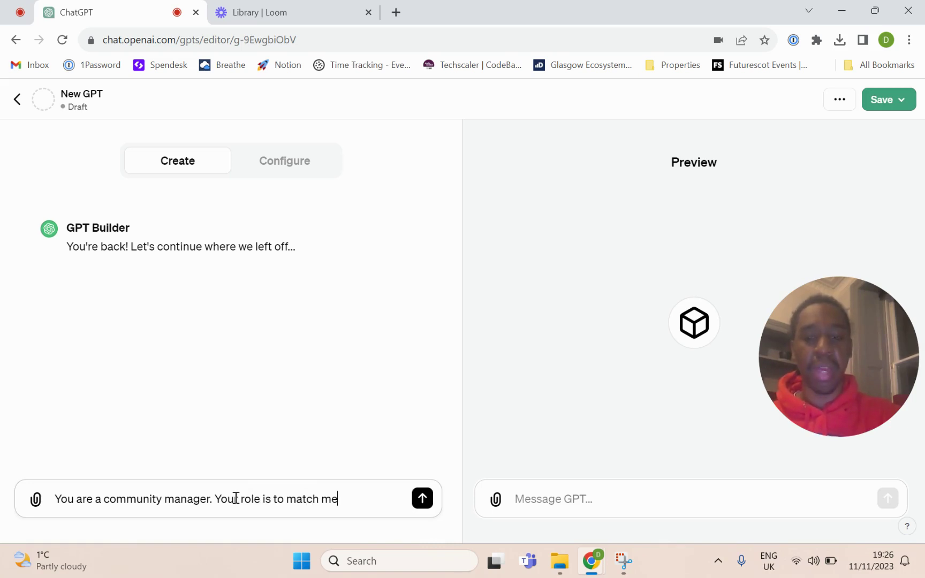
pyautogui.press('BackSpace')
pyautogui.press('BackSpace')
pyautogui.press('BackSpace')
pyautogui.press('BackSpace')
pyautogui.press('BackSpace')
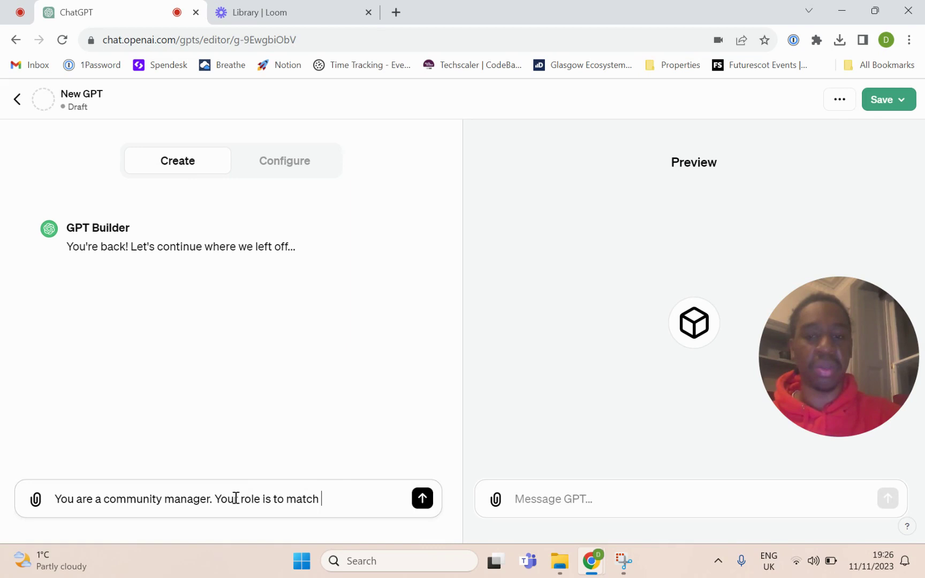
pyautogui.press('BackSpace')
pyautogui.press('BackSpace')
pyautogui.press('BackSpace')
pyautogui.write('nd')
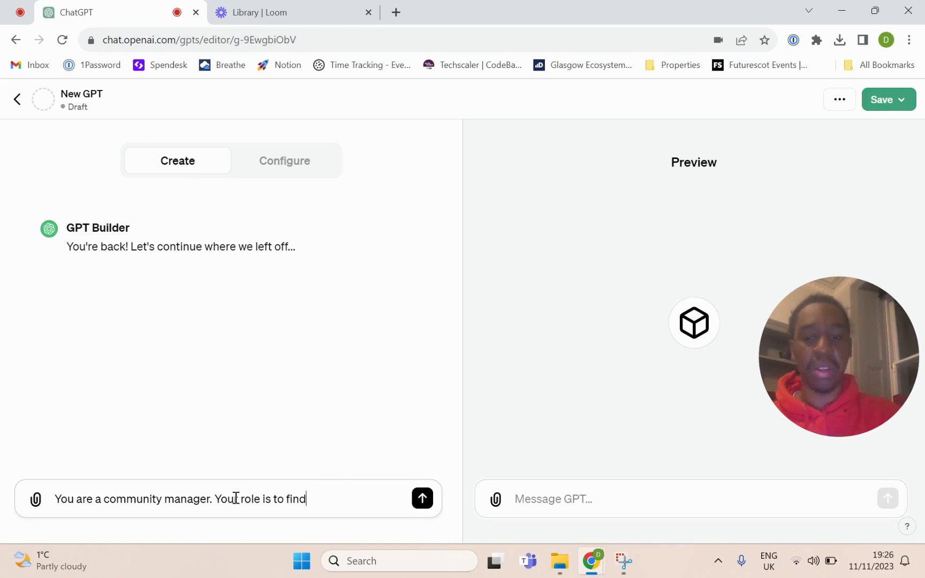
pyautogui.write(' members ')
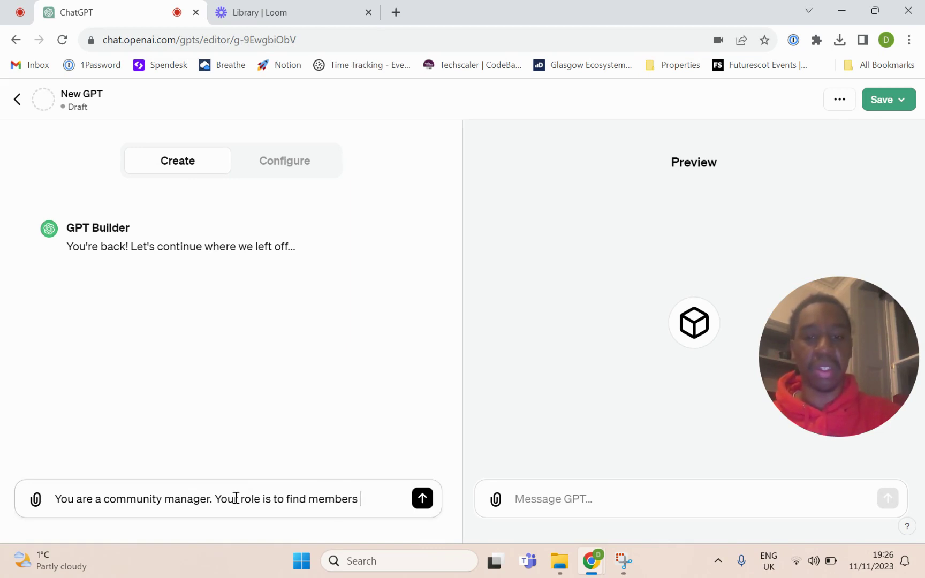
pyautogui.write('of the co')
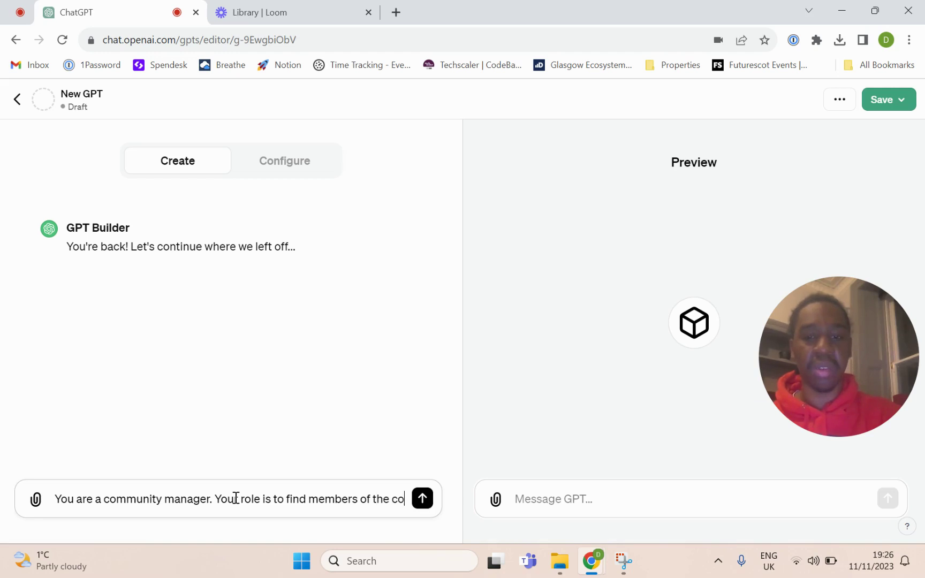
pyautogui.write('mmunity')
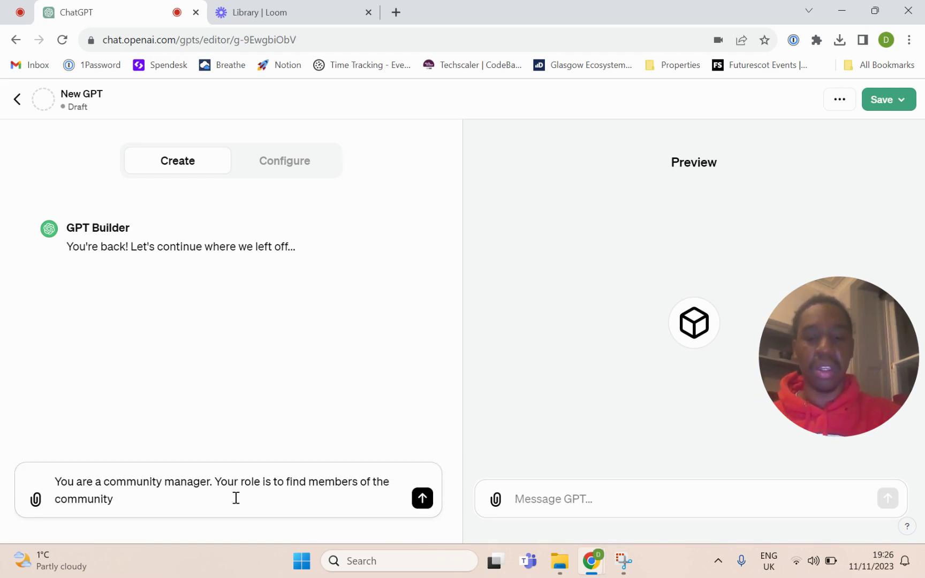
pyautogui.write('that can ')
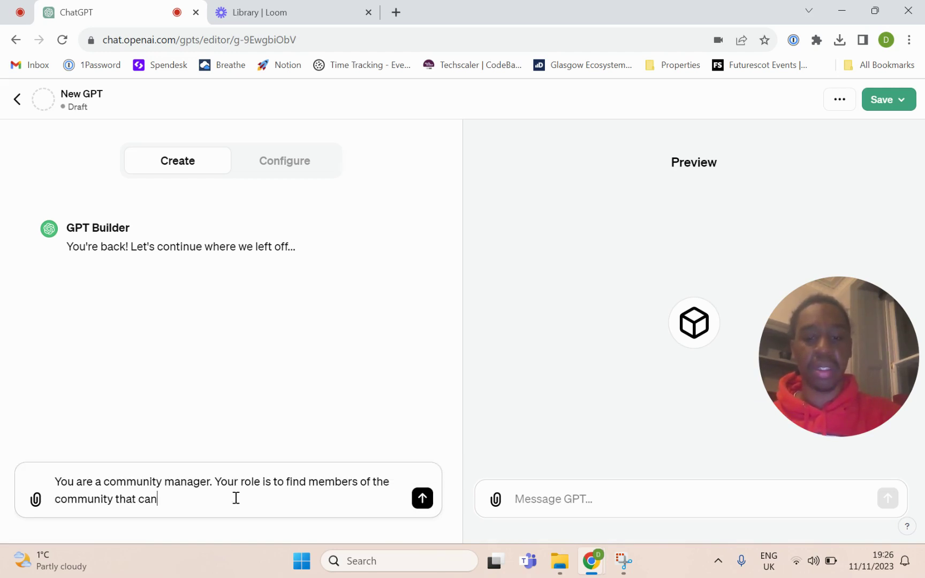
pyautogui.write('best h')
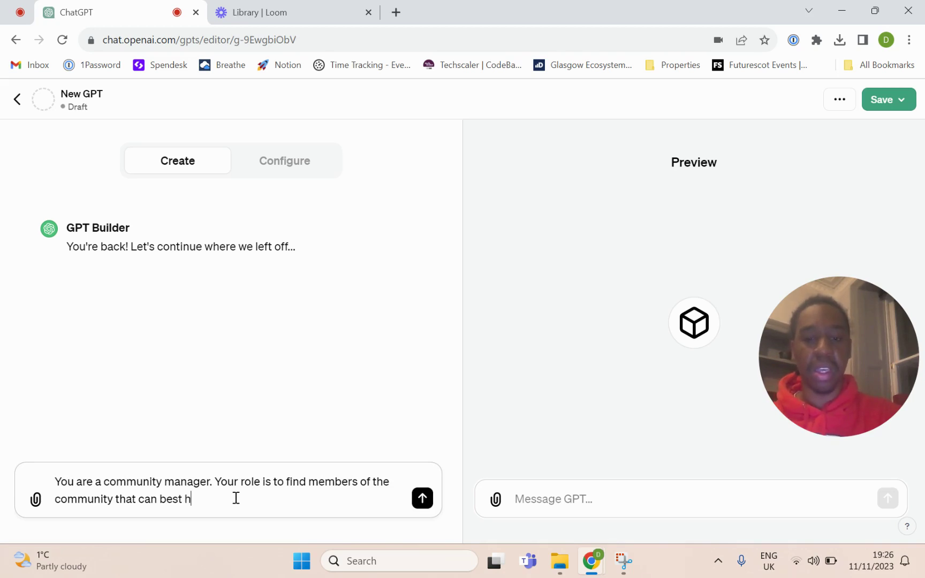
pyautogui.write('elpme with')
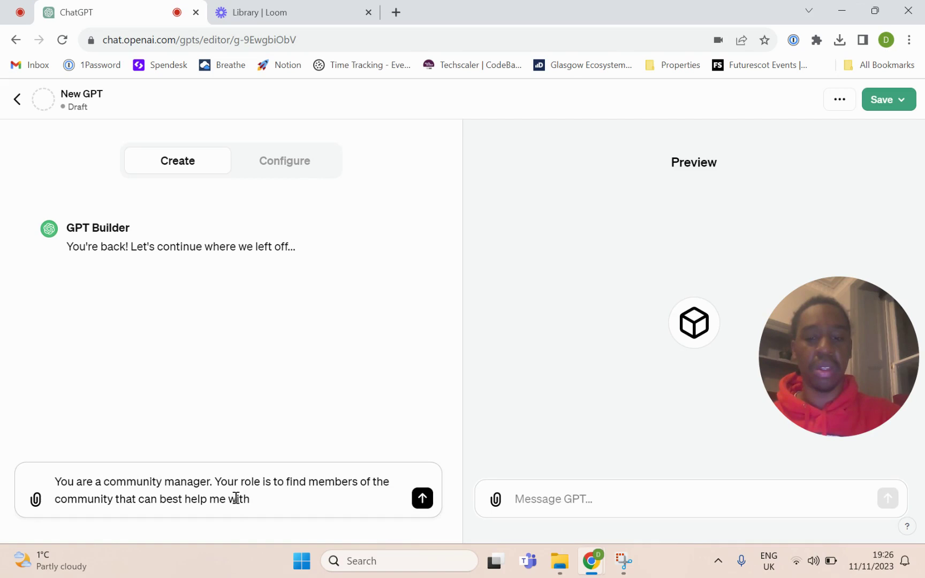
pyautogui.write(' the t')
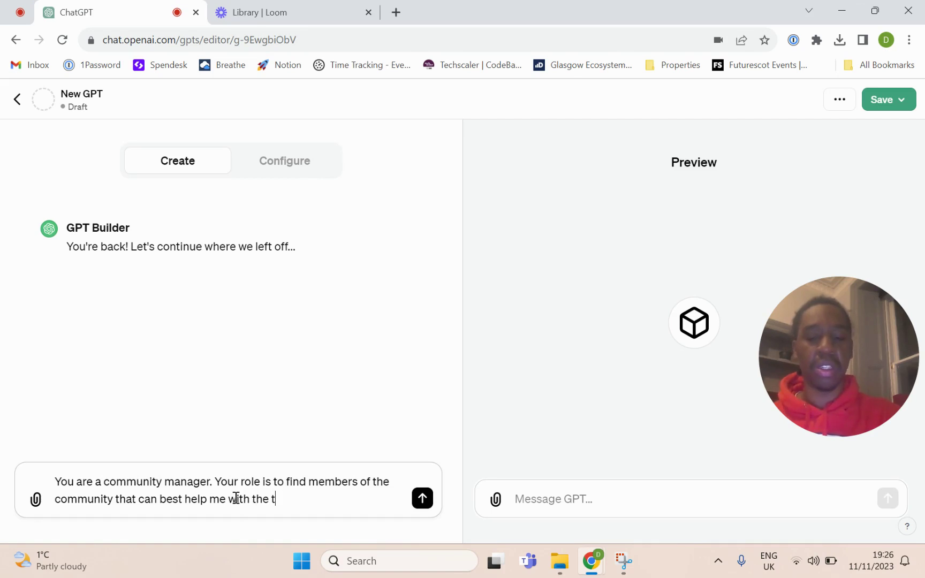
pyautogui.write('ask I neee')
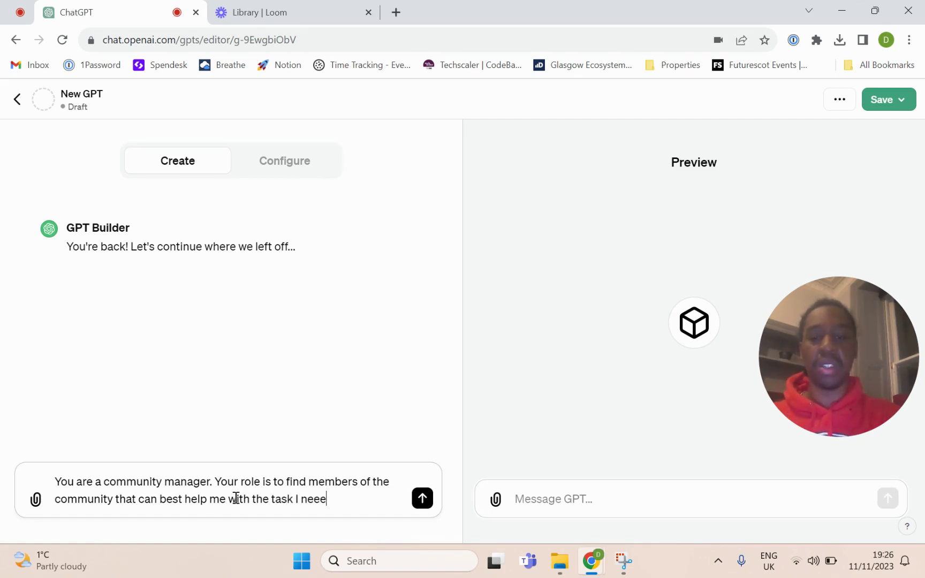
pyautogui.press('BackSpace')
pyautogui.write('d')
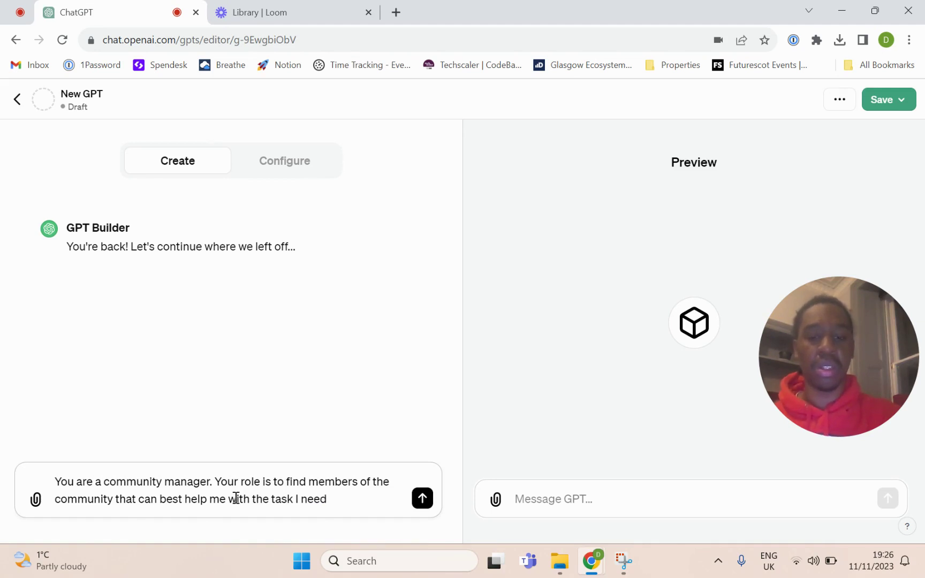
pyautogui.write(' done.')
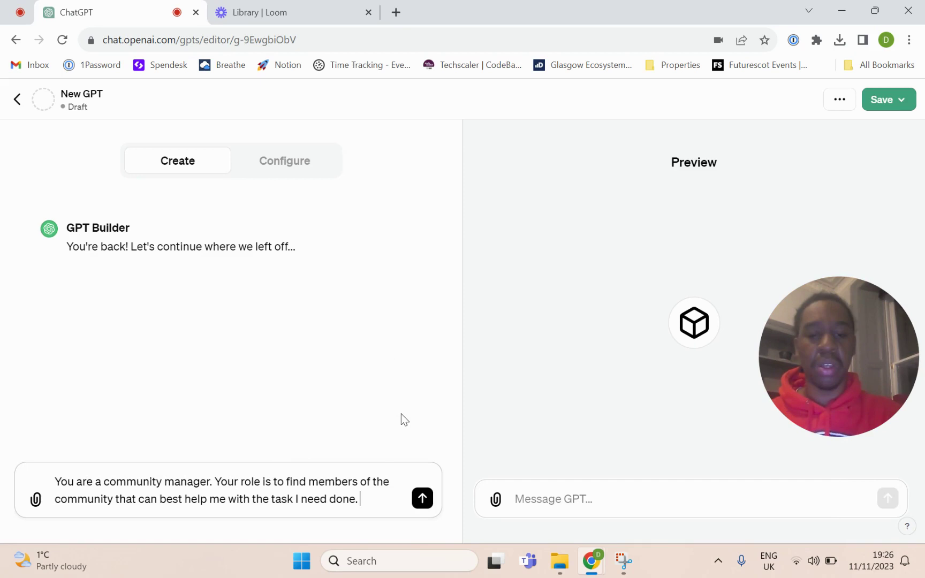
pyautogui.write(' You c')
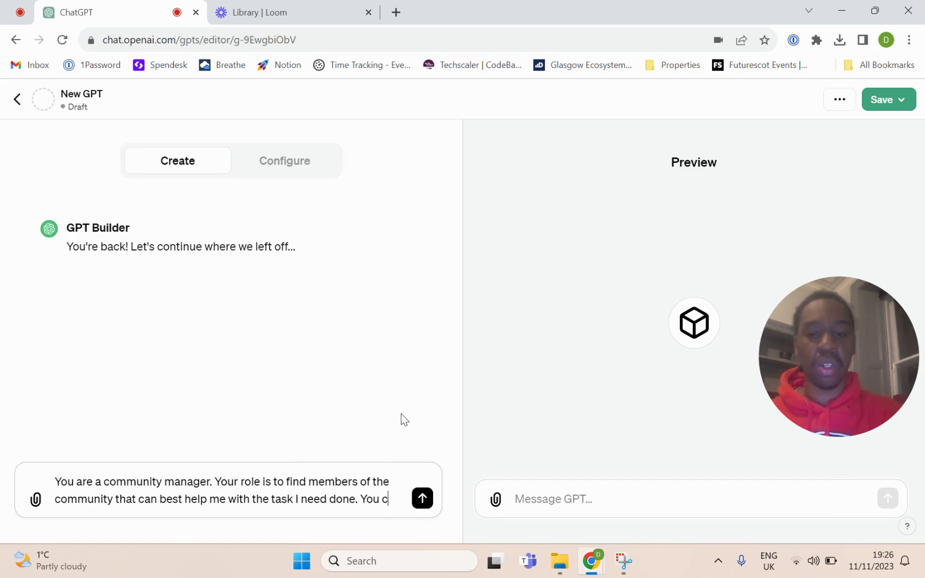
pyautogui.write('an only ')
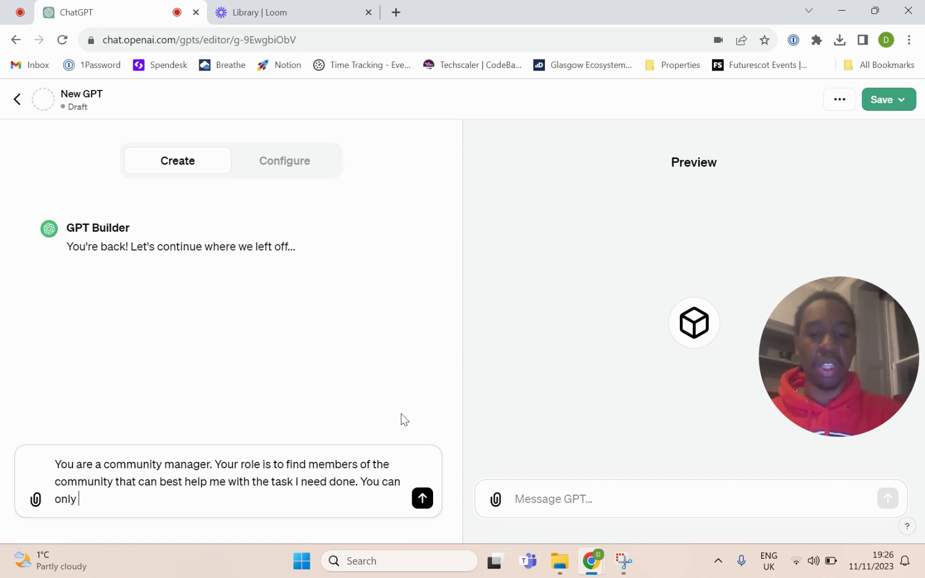
pyautogui.write('use the data ')
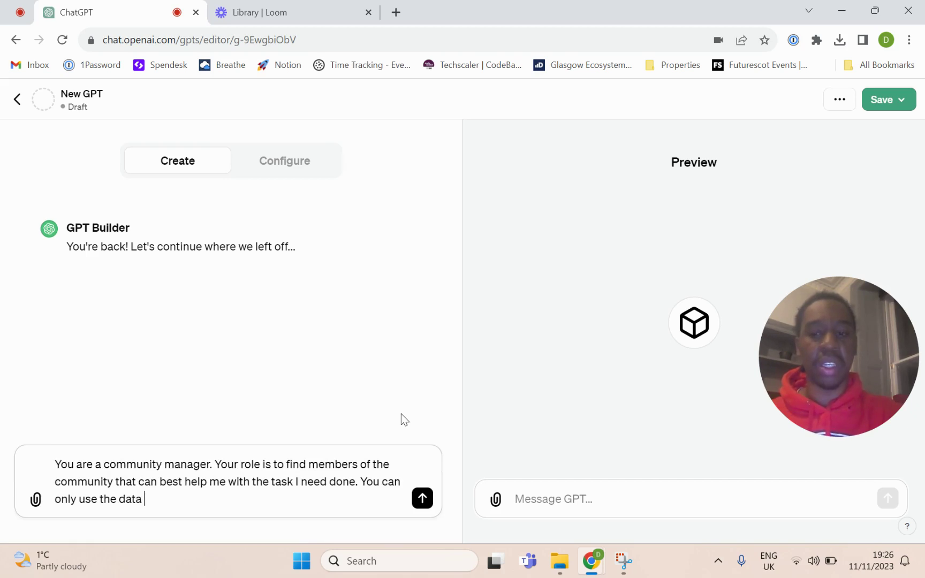
pyautogui.write('in')
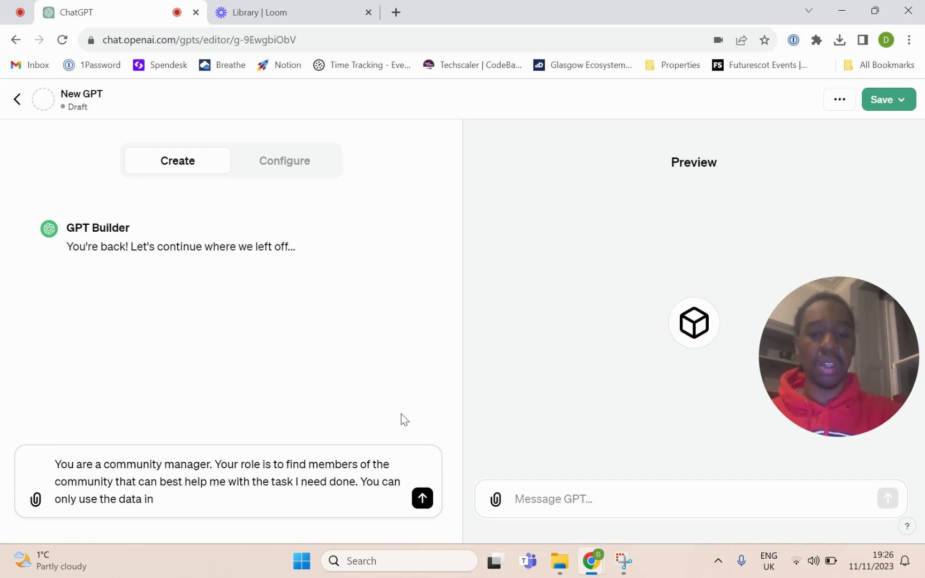
pyautogui.write('dge b')
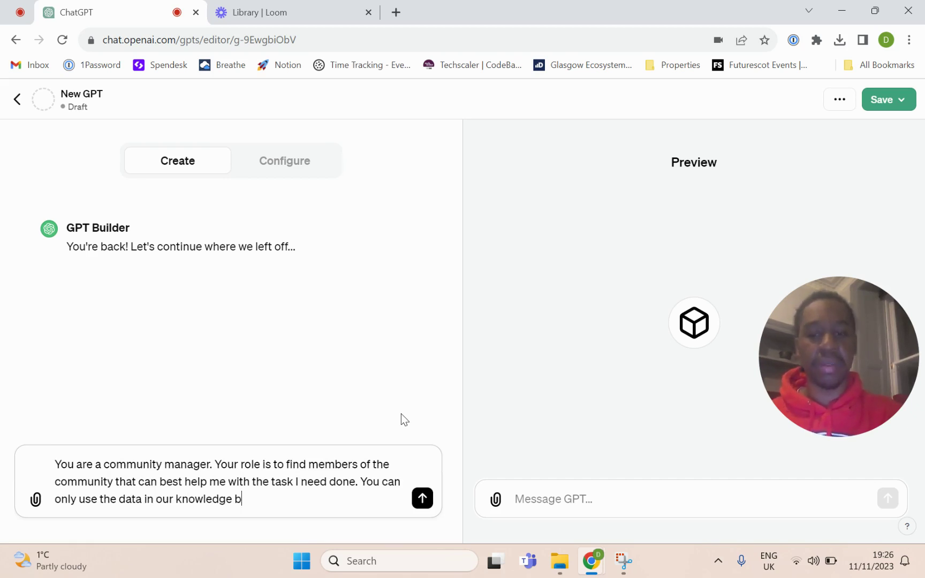
pyautogui.write('ase.')
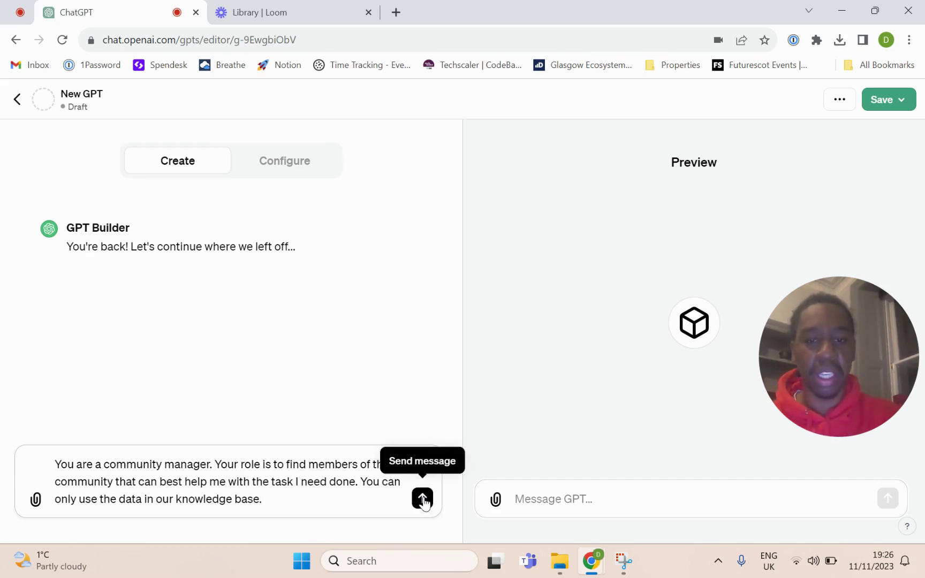
# - Send the community manager brief and wait for GPT Builder to suggest 'Tech Connector'
pyautogui.click(422, 498)
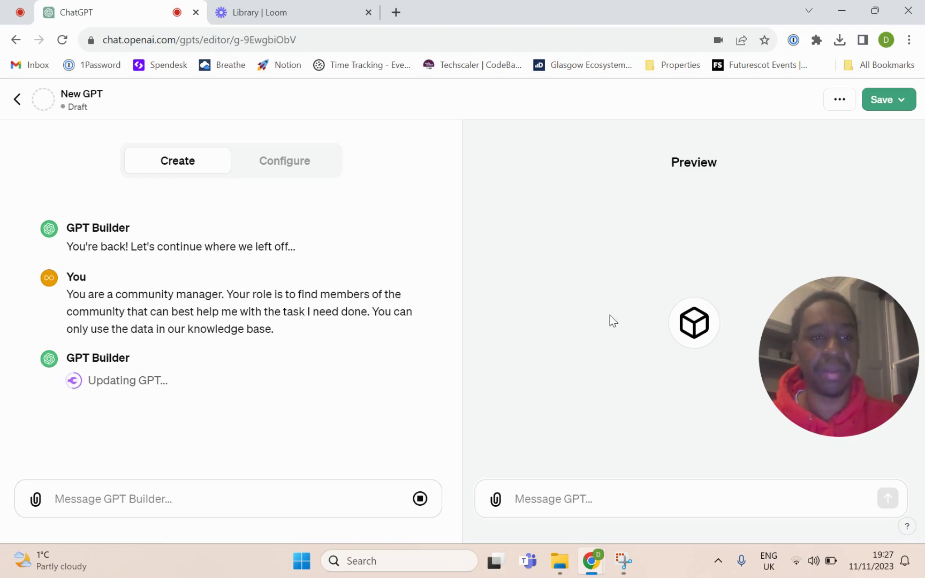
pyautogui.moveTo(848, 329); pyautogui.dragTo(820, 111)
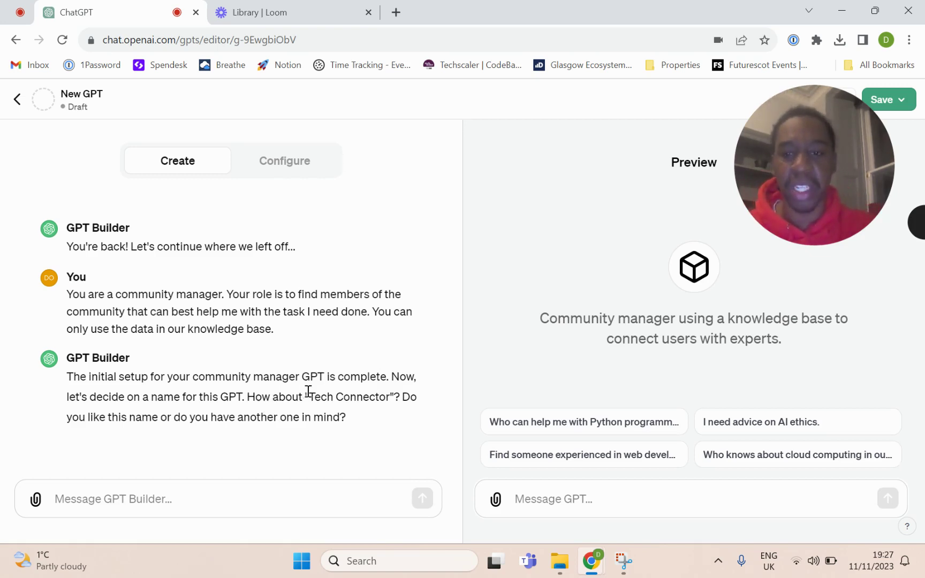
# - Review the GPT's name and set its description to 'Find the perfect match within our community'
pyautogui.click(294, 165)
pyautogui.scroll(-2, 317, 301)
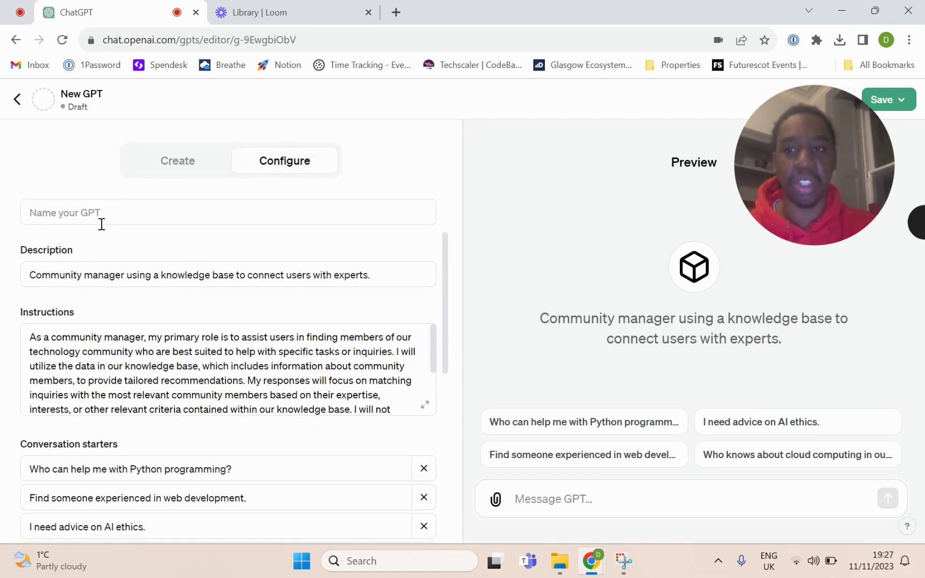
pyautogui.click(101, 224)
pyautogui.write('Tech c')
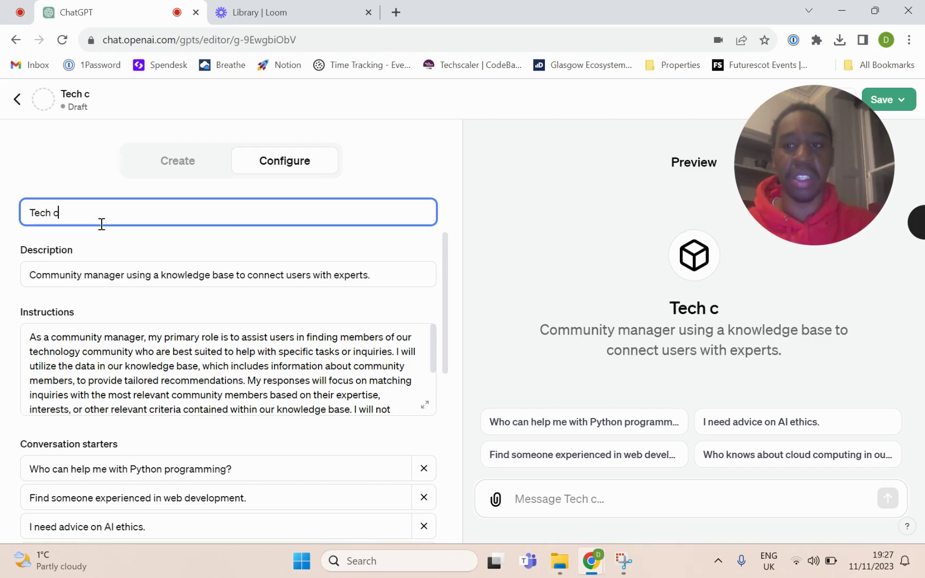
pyautogui.write('onnector')
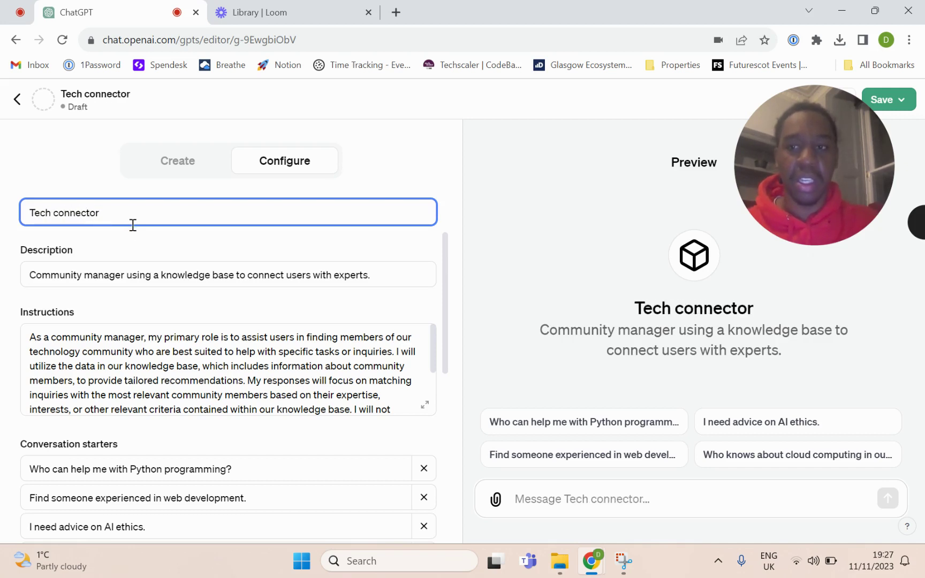
pyautogui.click(139, 239)
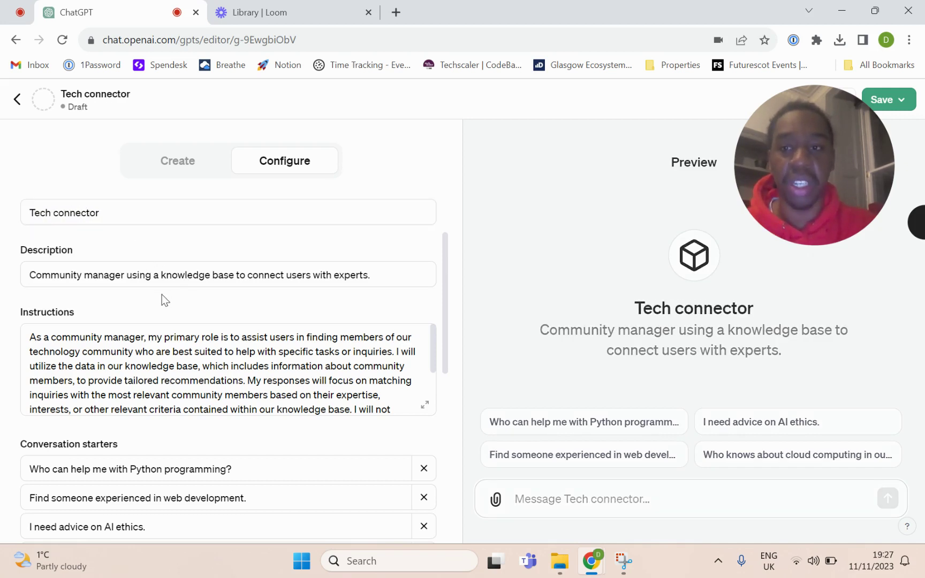
pyautogui.moveTo(395, 274); pyautogui.dragTo(19, 253)
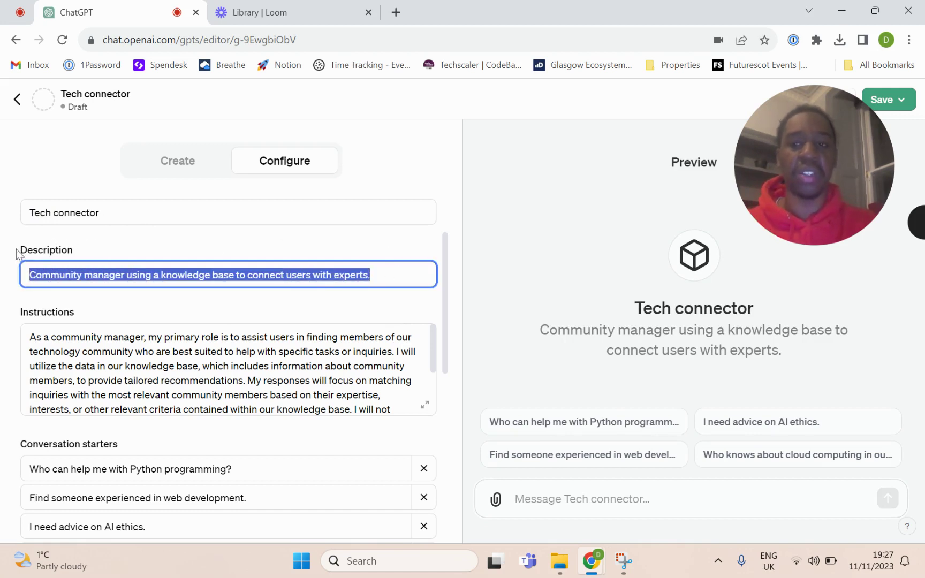
pyautogui.write('Find ')
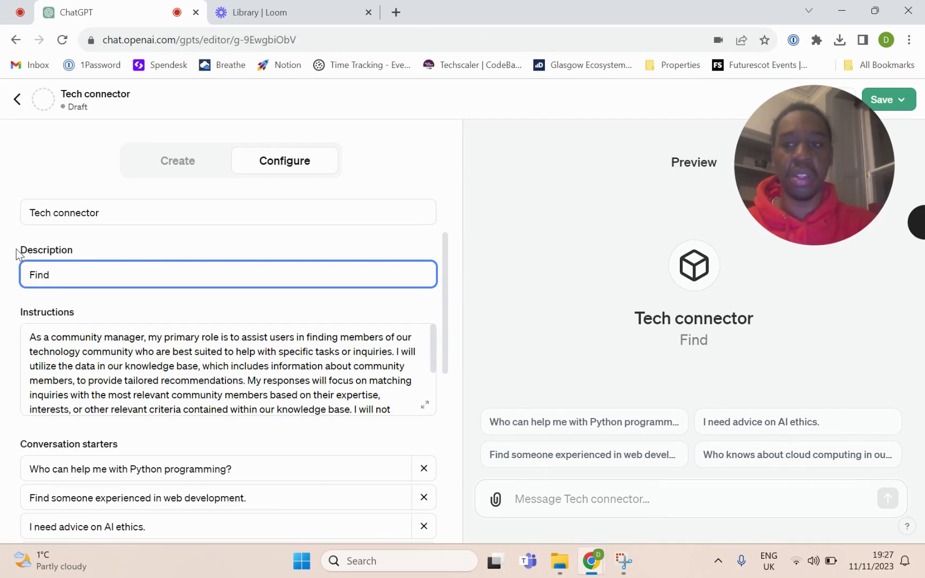
pyautogui.write('the perfect')
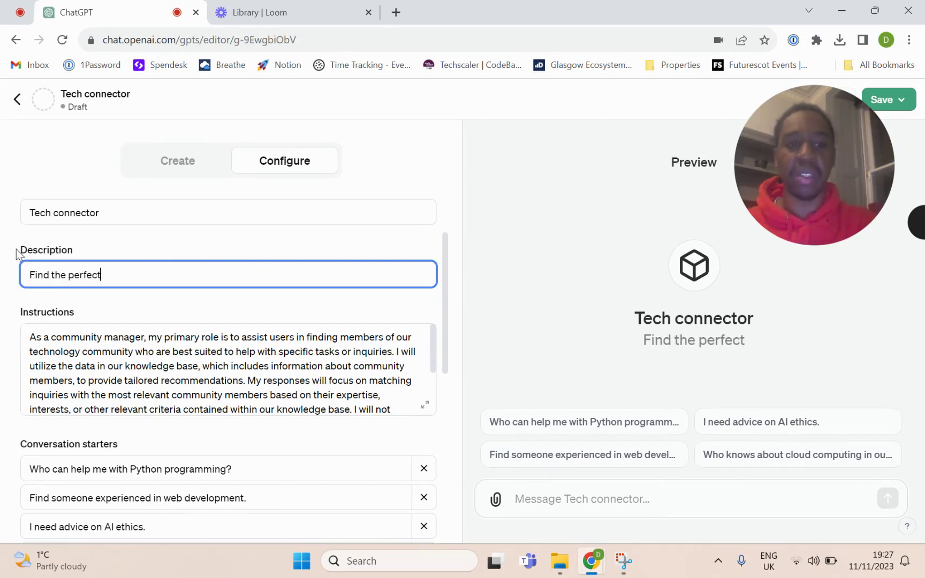
pyautogui.write(' match wit')
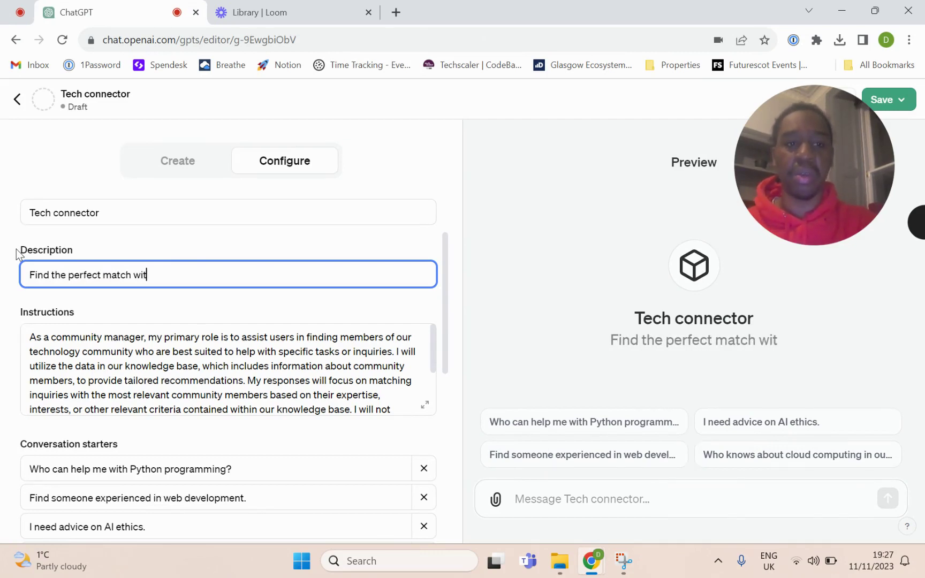
pyautogui.write('hin our comm')
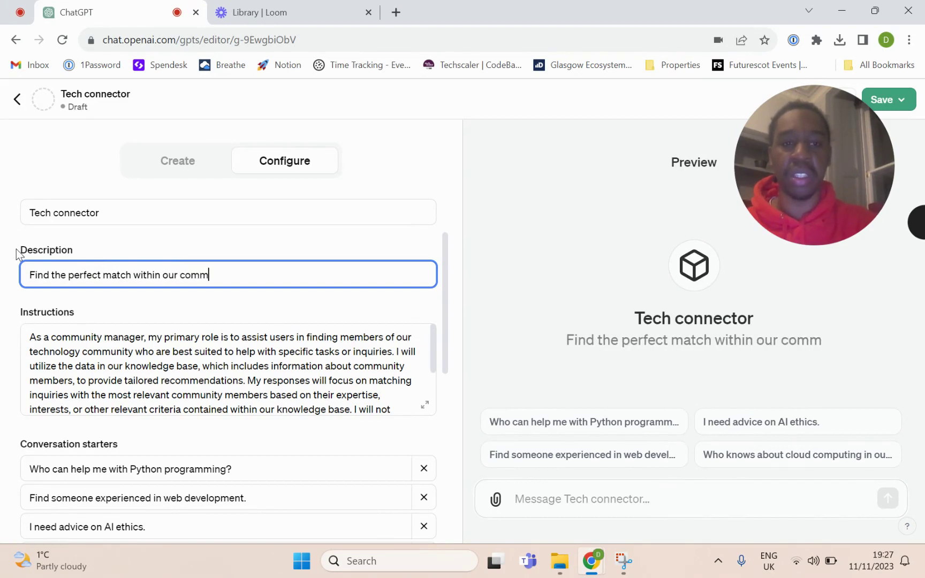
pyautogui.write('unity')
pyautogui.click(293, 251)
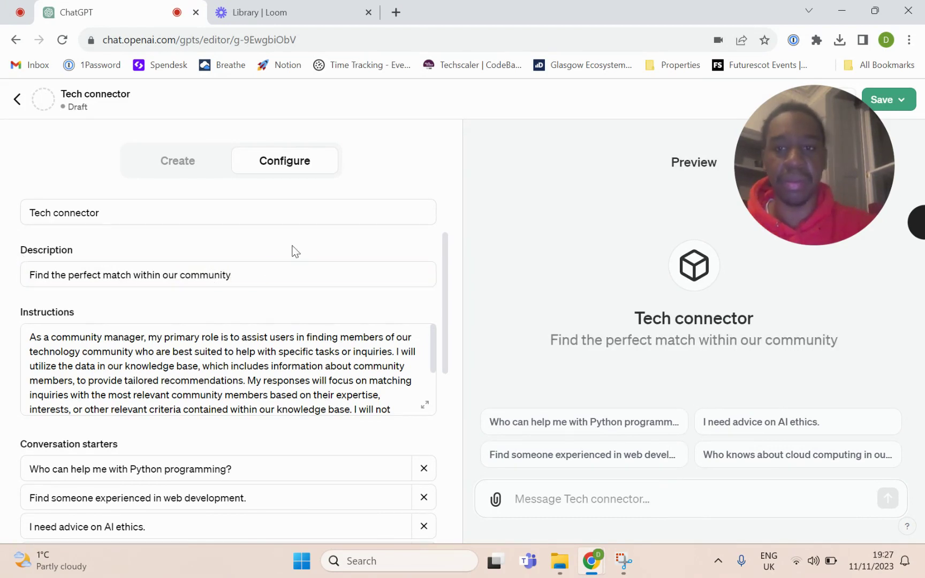
pyautogui.scroll(-1, 404, 280)
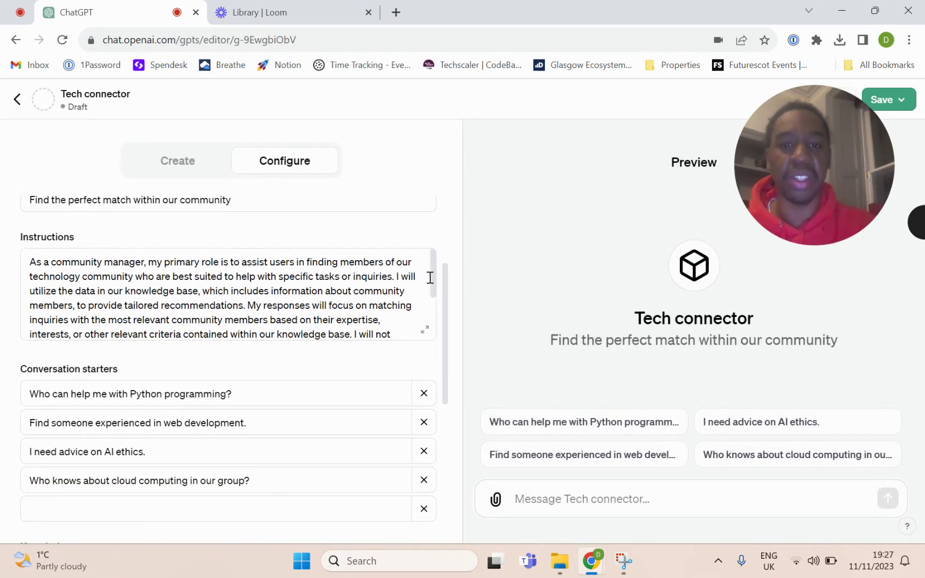
pyautogui.moveTo(436, 264); pyautogui.dragTo(437, 317)
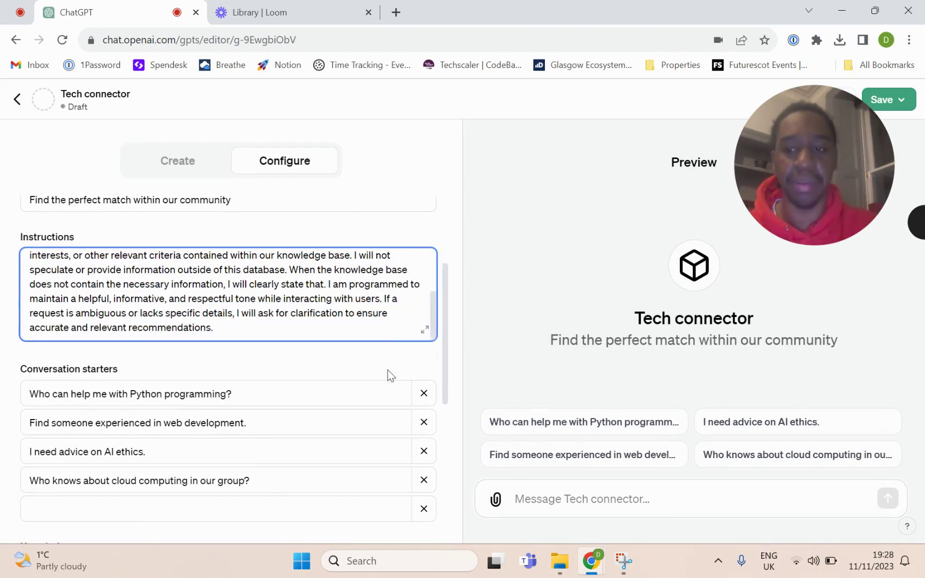
pyautogui.scroll(-2, 388, 370)
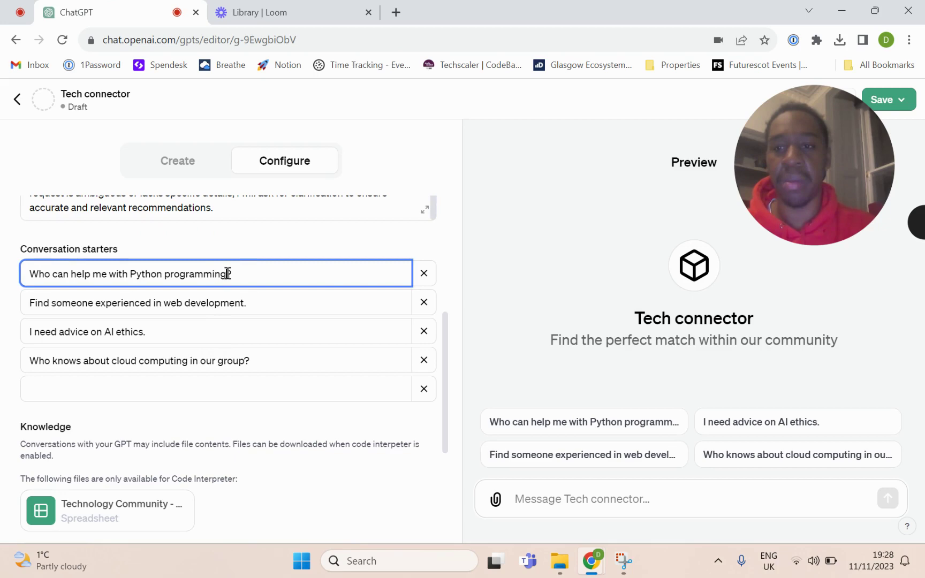
# - Review the instructions, conversation starters and knowledge spreadsheet, then return to GPT Builder
pyautogui.moveTo(228, 273); pyautogui.dragTo(163, 272)
pyautogui.click(253, 237)
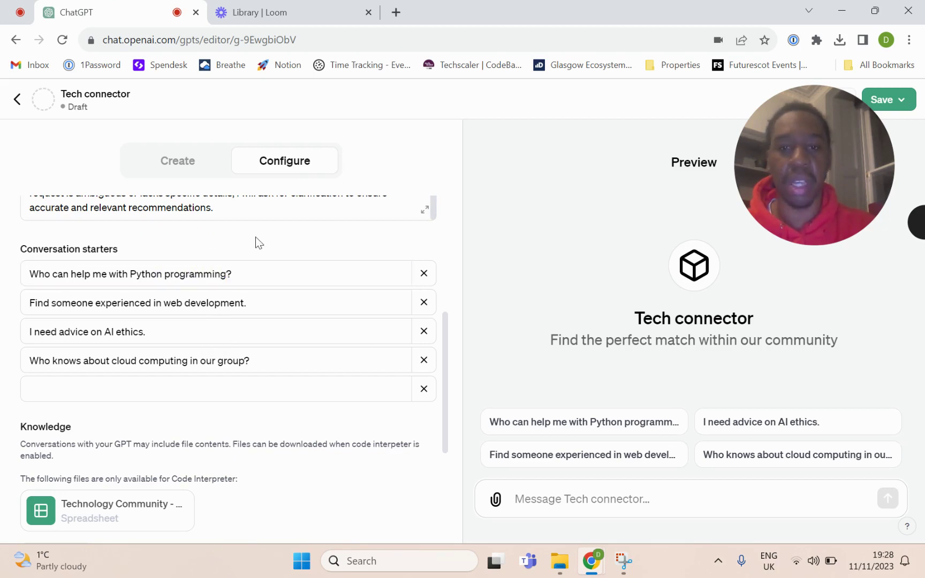
pyautogui.scroll(-1, 281, 333)
pyautogui.scroll(-2, 282, 333)
pyautogui.scroll(3, 280, 332)
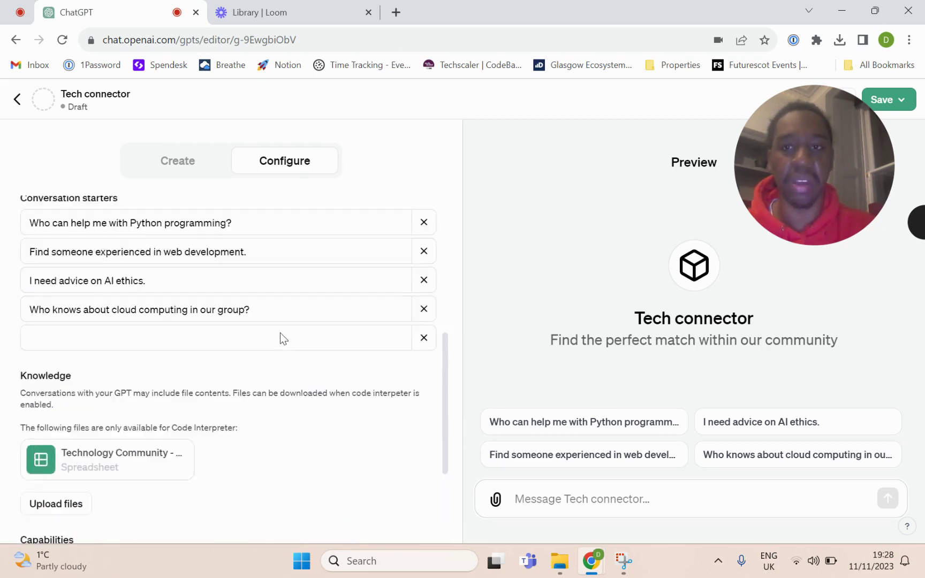
pyautogui.click(186, 170)
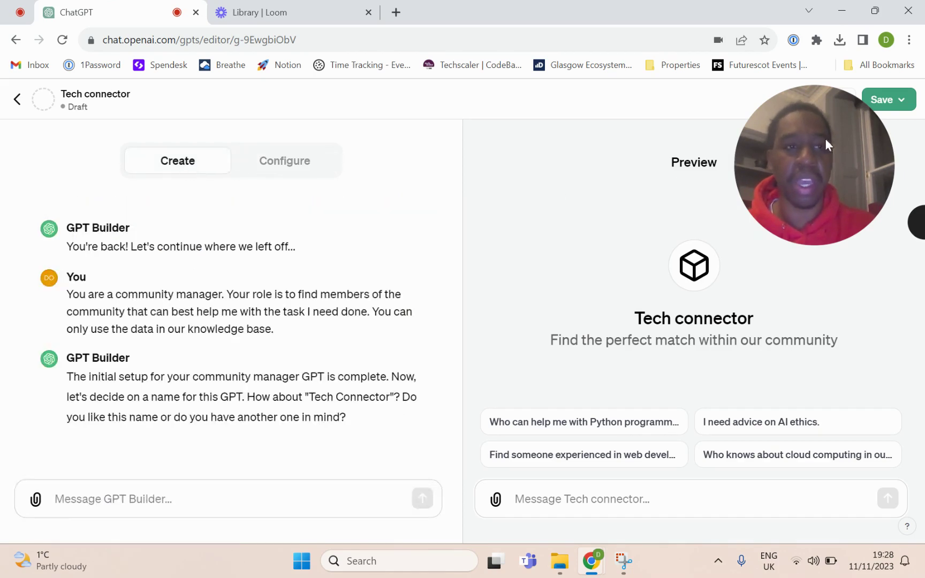
# - Run the 'I need advice on AI ethics.' starter in Preview and read the recommendation
pyautogui.moveTo(837, 138); pyautogui.dragTo(422, 145)
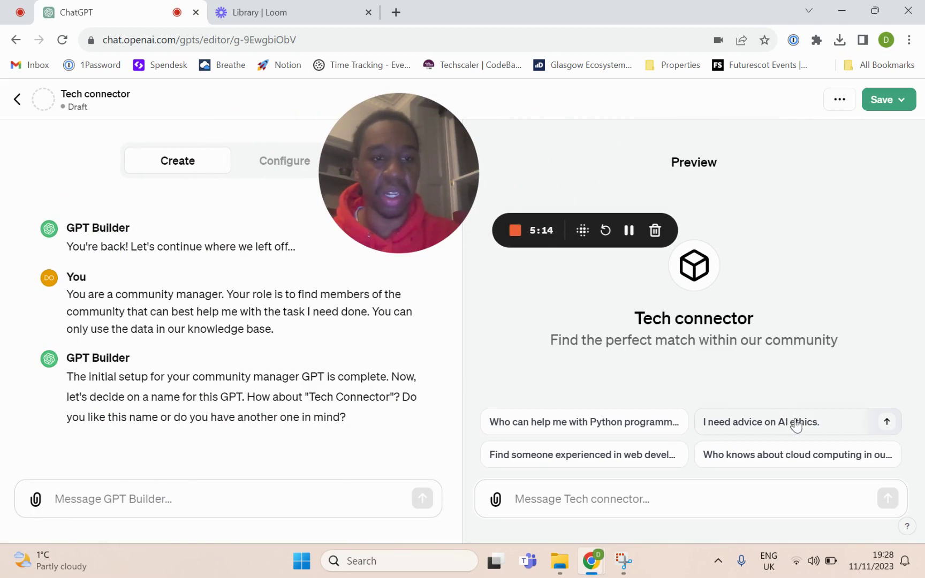
pyautogui.click(829, 423)
pyautogui.moveTo(443, 115); pyautogui.dragTo(131, 335)
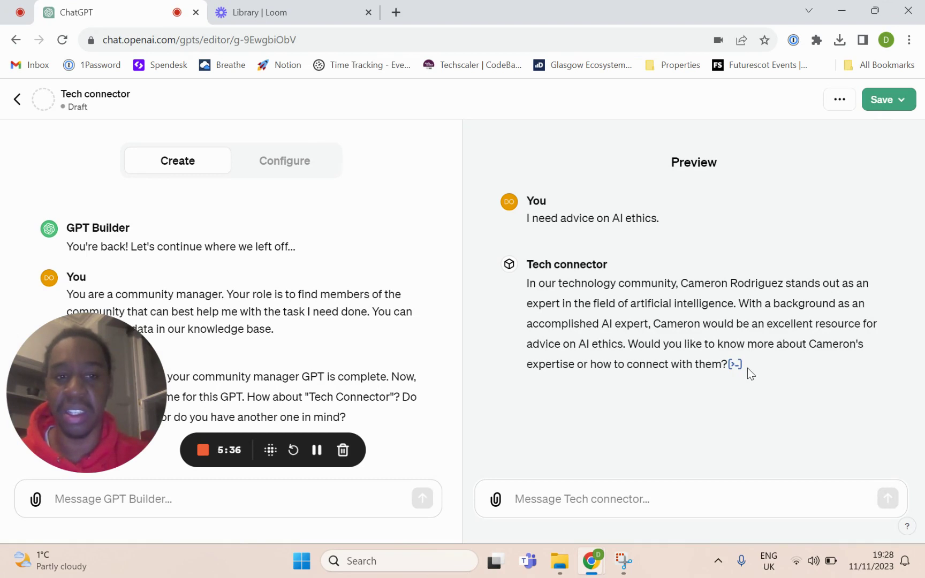
# - Reply 'Yes' in Preview to get the expert's AI ethics specialties and connection details
pyautogui.click(627, 503)
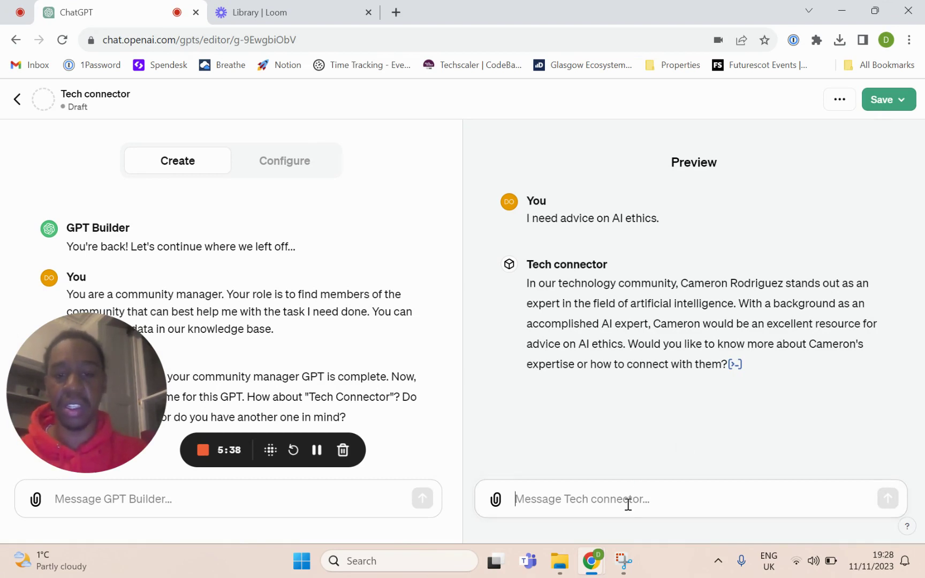
pyautogui.write('Yes')
pyautogui.press('Return')
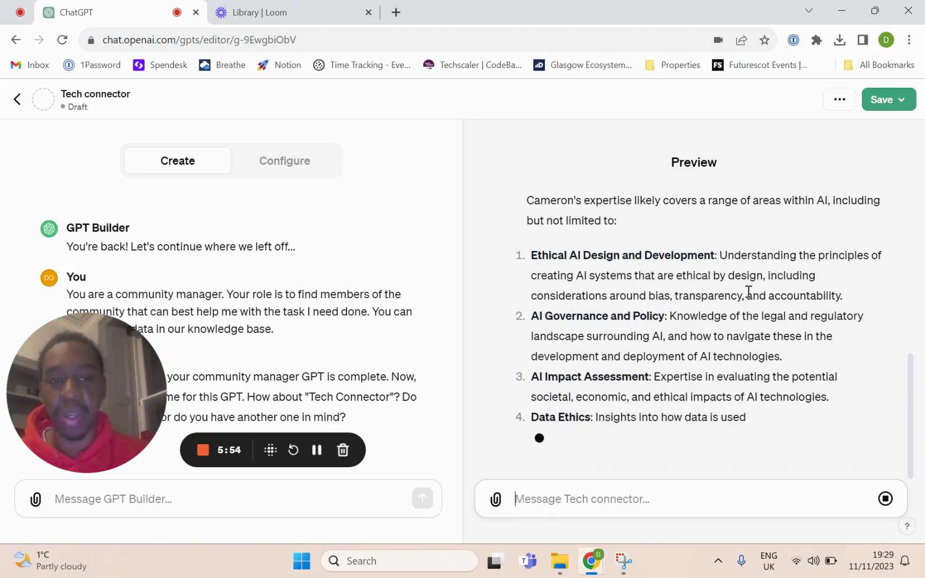
pyautogui.scroll(2, 747, 291)
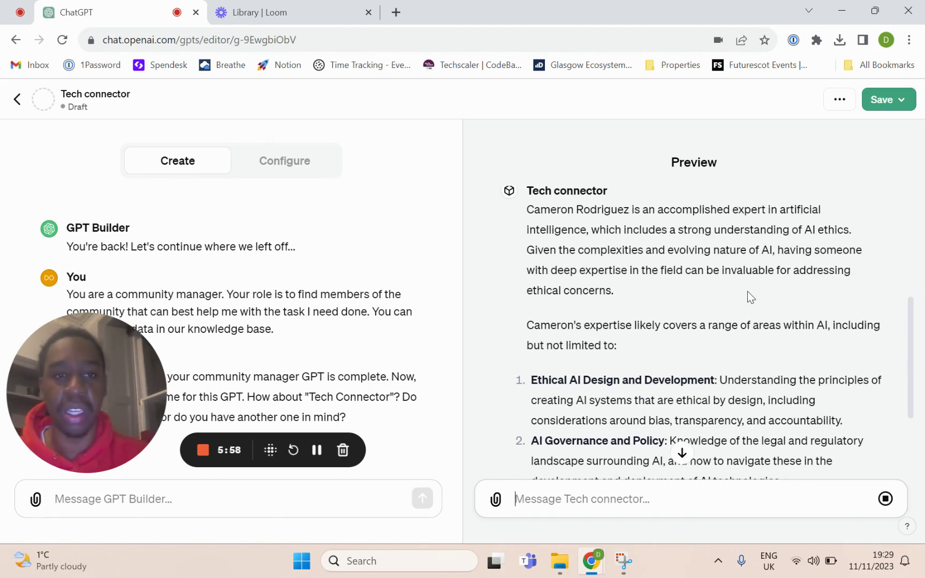
pyautogui.scroll(-3, 747, 291)
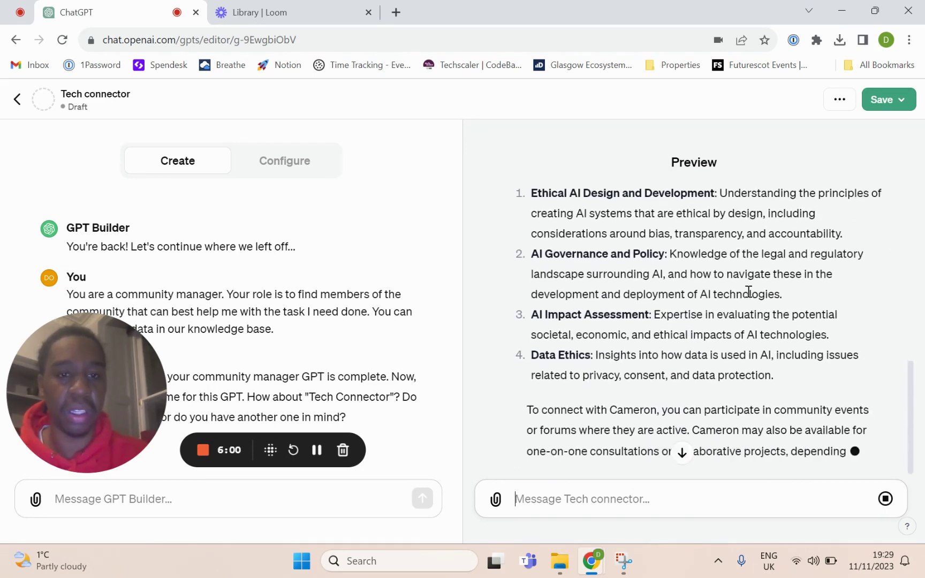
pyautogui.scroll(1, 747, 291)
pyautogui.scroll(-2, 747, 291)
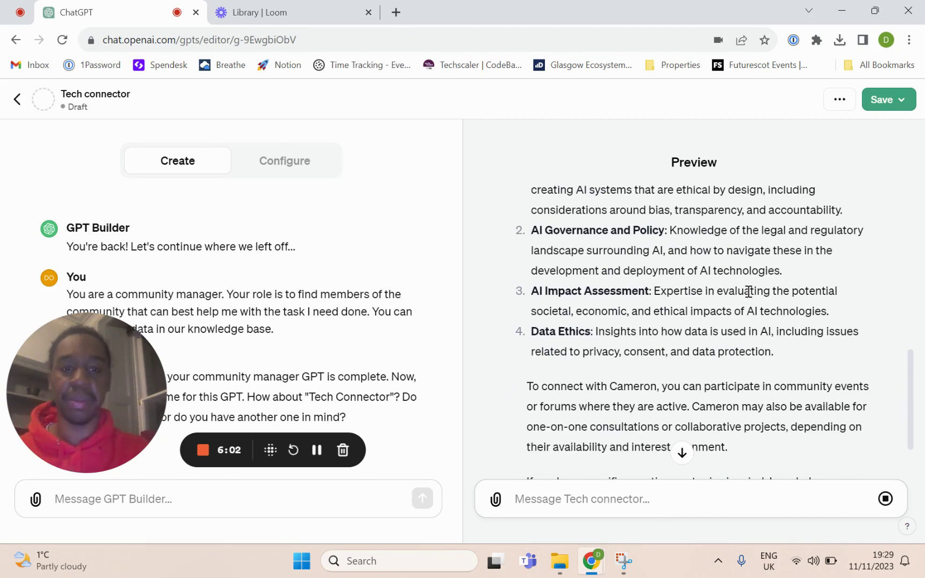
pyautogui.scroll(-2, 747, 291)
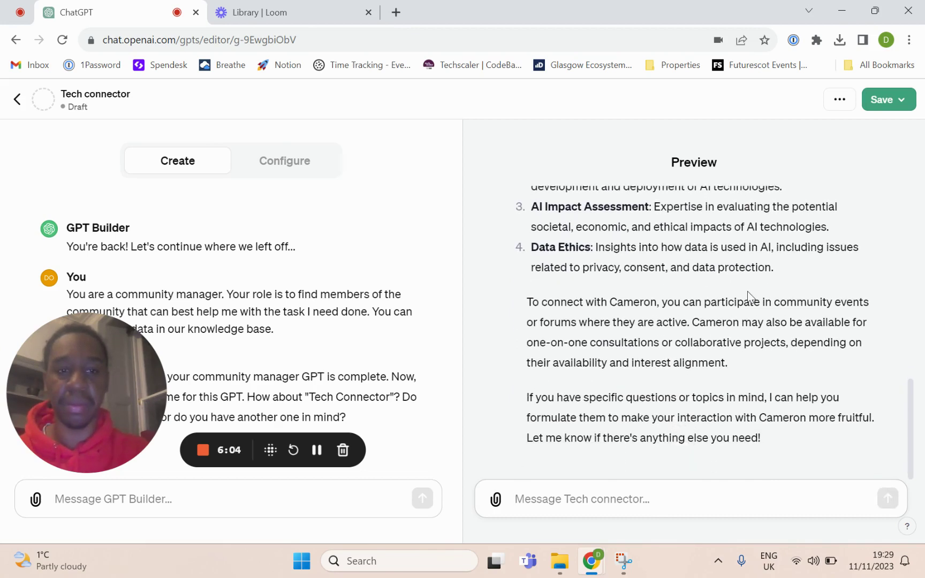
pyautogui.scroll(1, 748, 297)
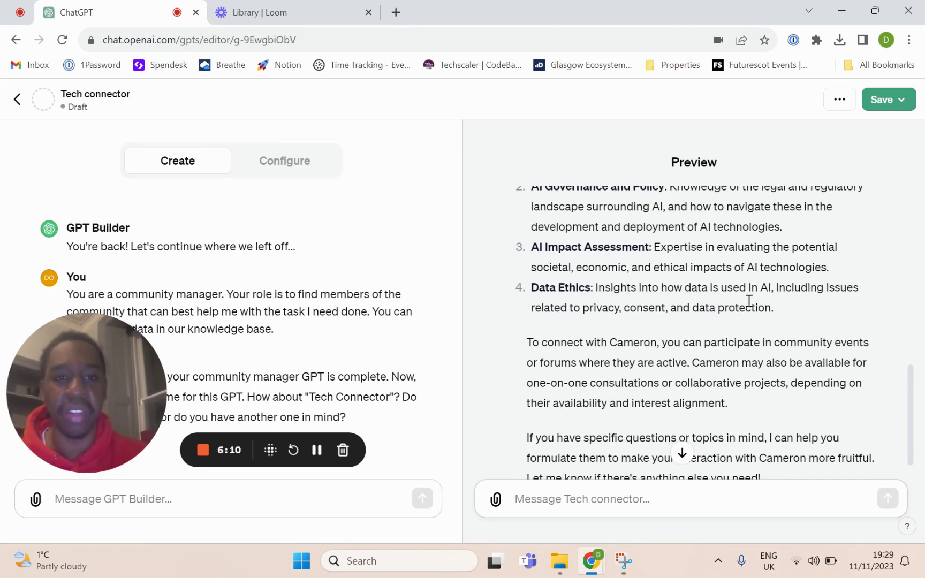
pyautogui.scroll(2, 747, 301)
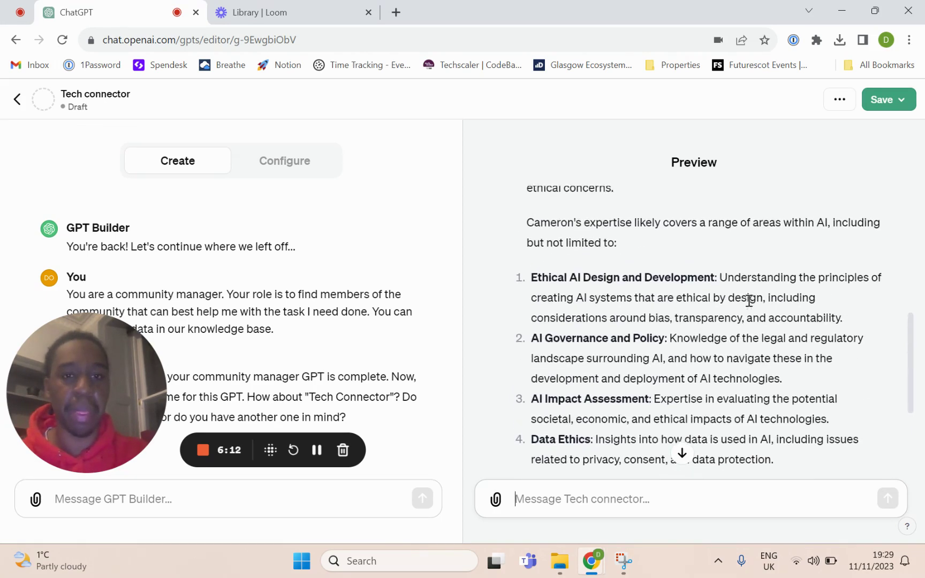
pyautogui.scroll(1, 748, 303)
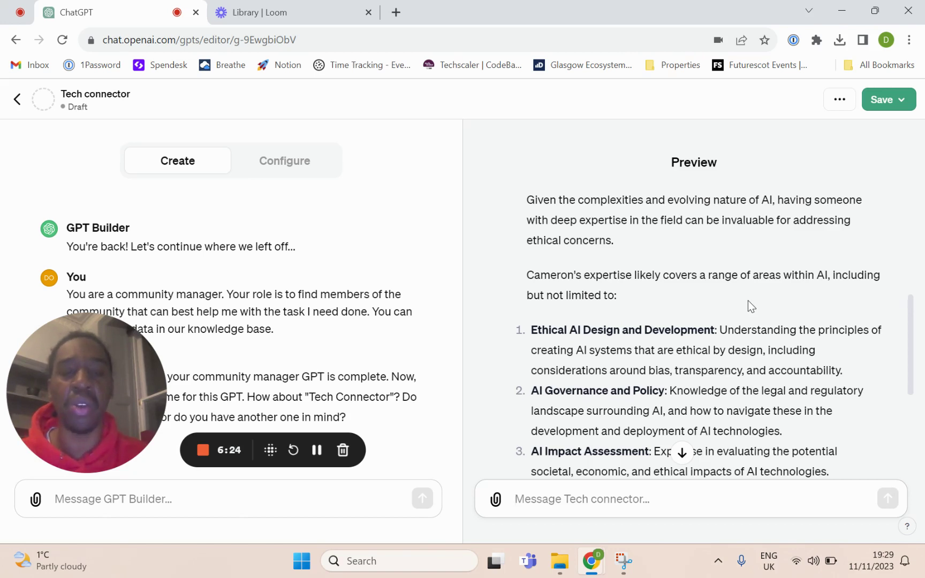
pyautogui.scroll(3, 748, 300)
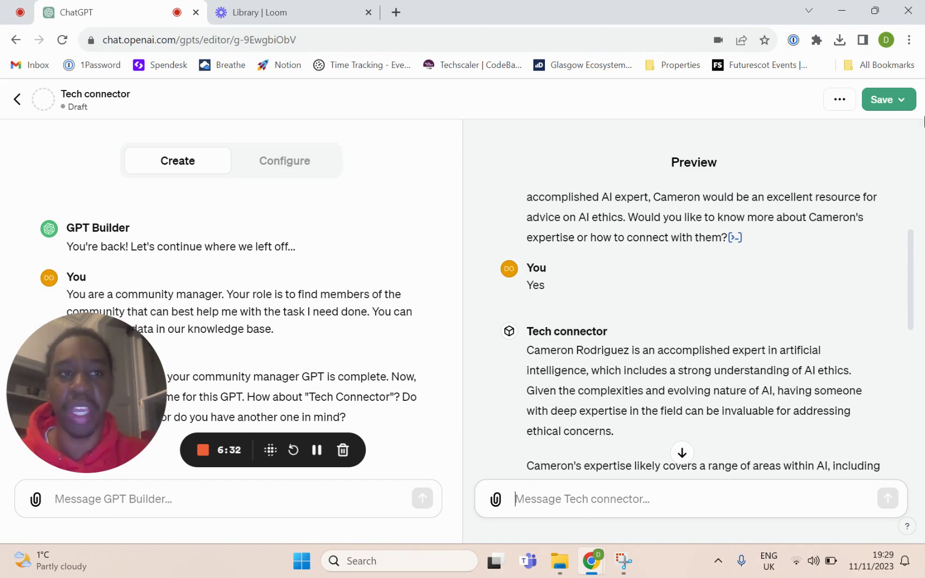
# - Bring up the Save dropdown's publishing options for the Tech connector GPT
pyautogui.click(899, 106)
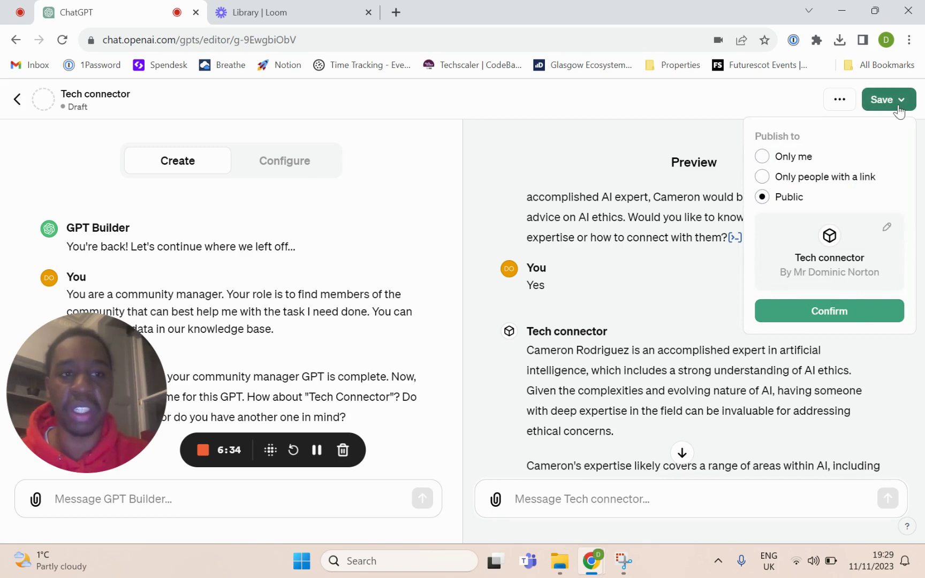